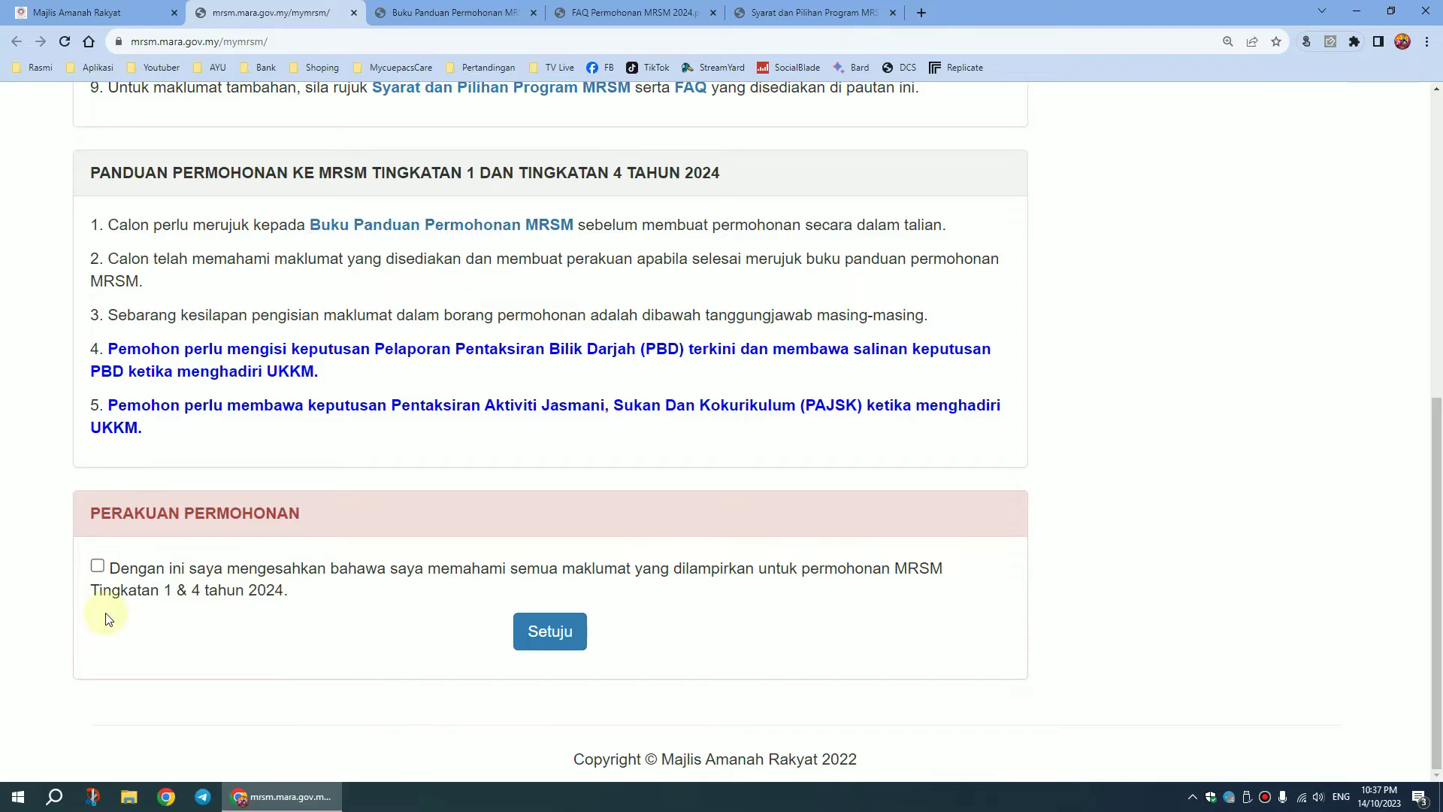
Step: Accept the application declaration and open the user registration form for the 2024 MRSM Tingkatan 1 application
{"action": "left_click", "coordinate": [98, 567]}
{"action": "left_click", "coordinate": [540, 648]}
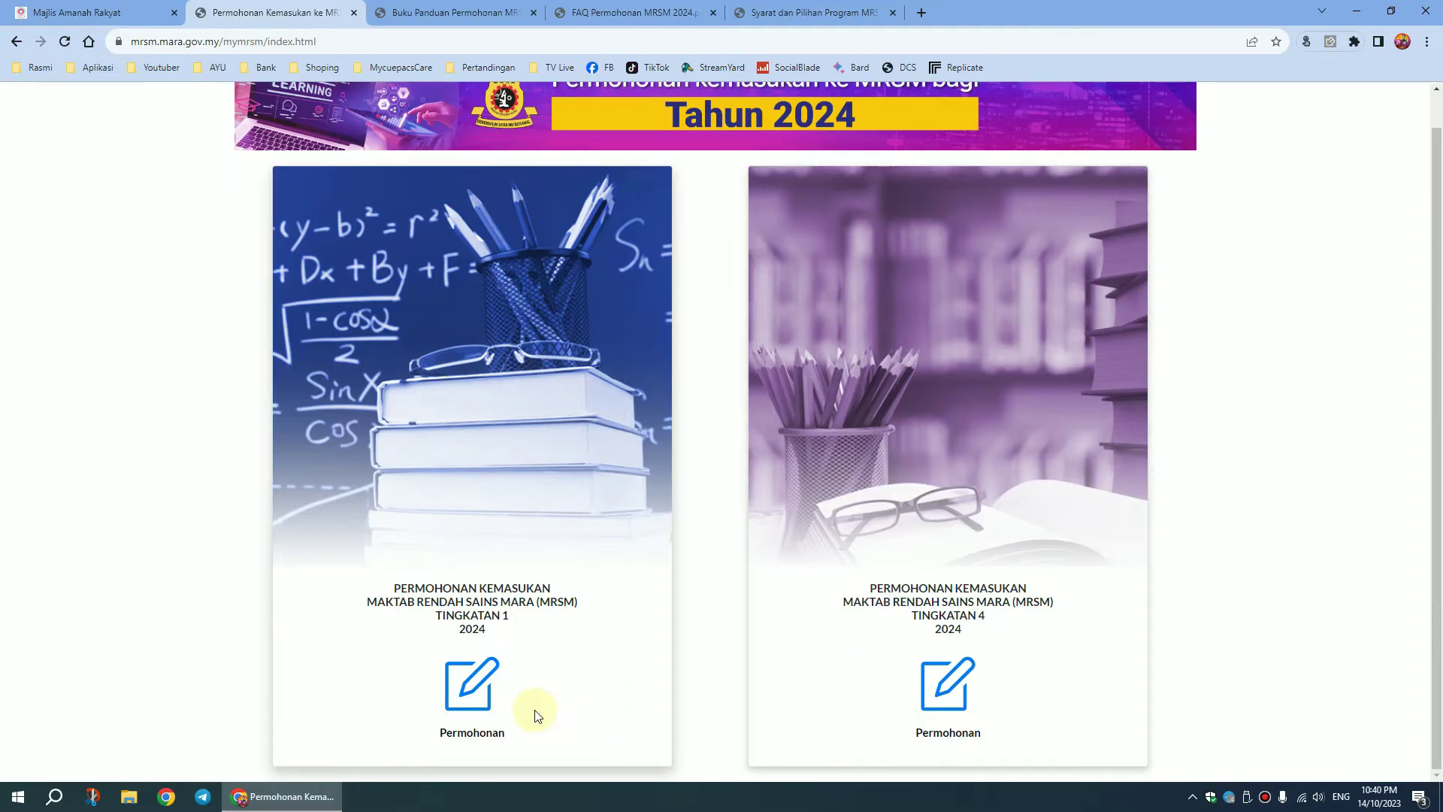
{"action": "left_click", "coordinate": [476, 690]}
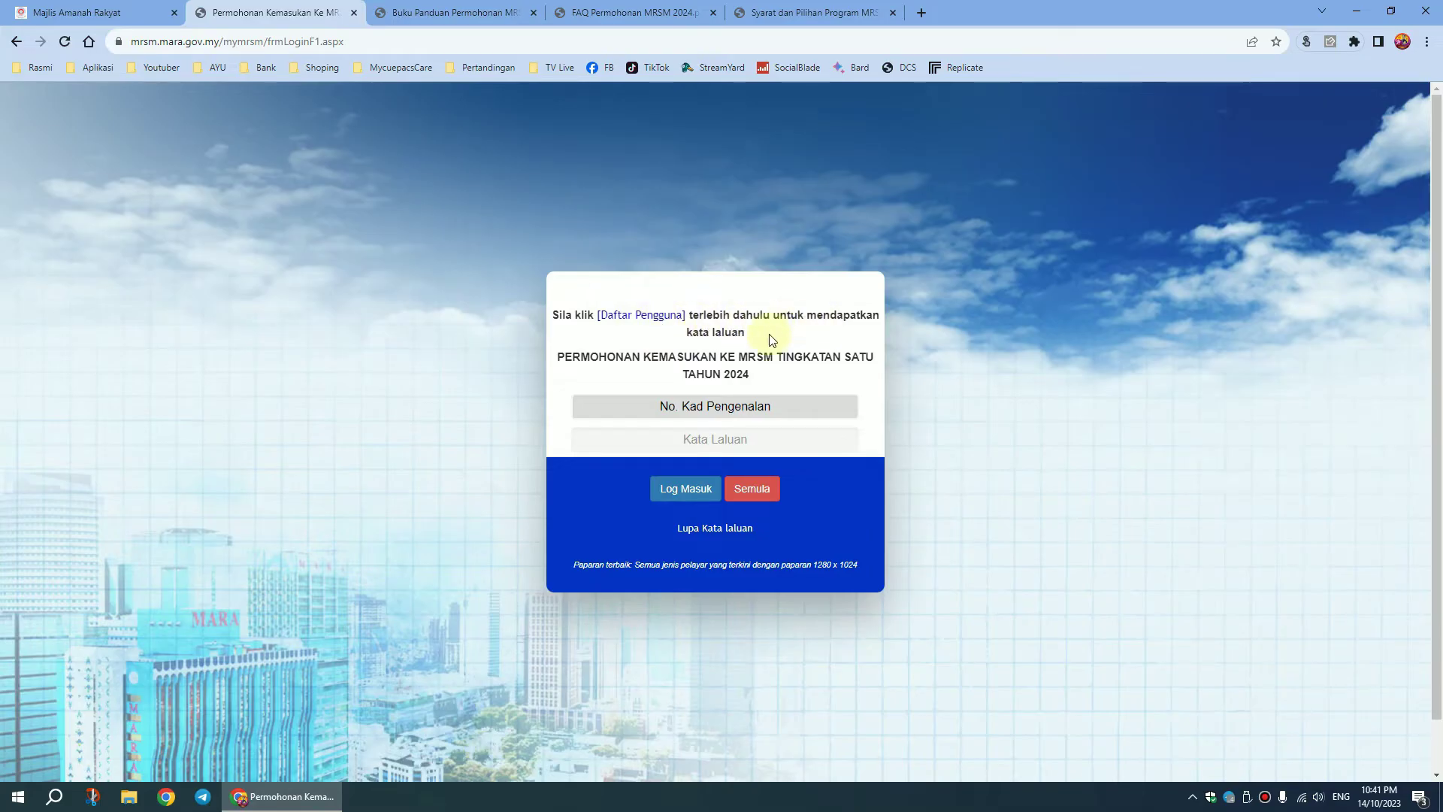
{"action": "left_click", "coordinate": [658, 319]}
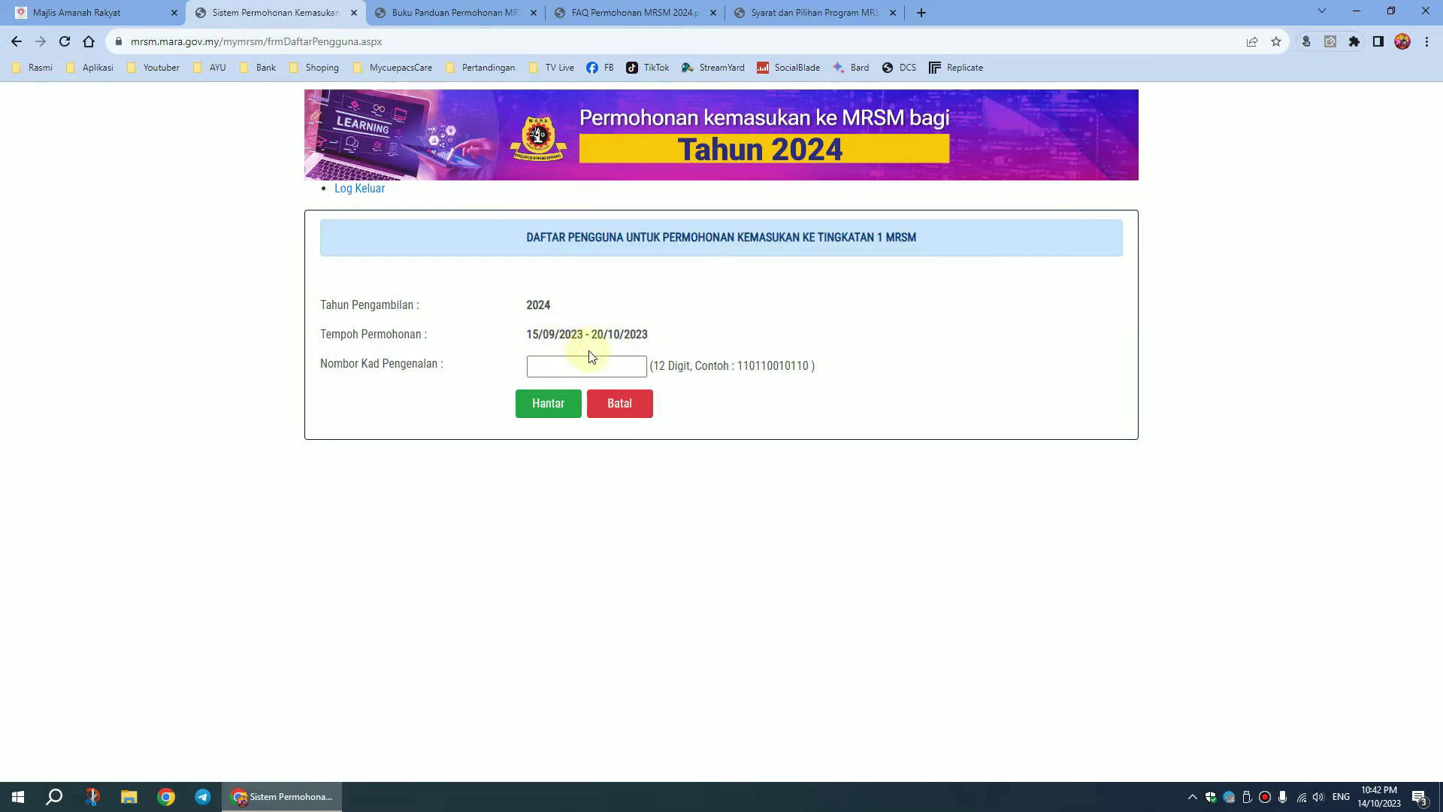
Step: Enter the applicant's identity card number in the registration form and submit it
{"action": "left_click", "coordinate": [645, 367]}
{"action": "key", "text": "ctrl+v"}
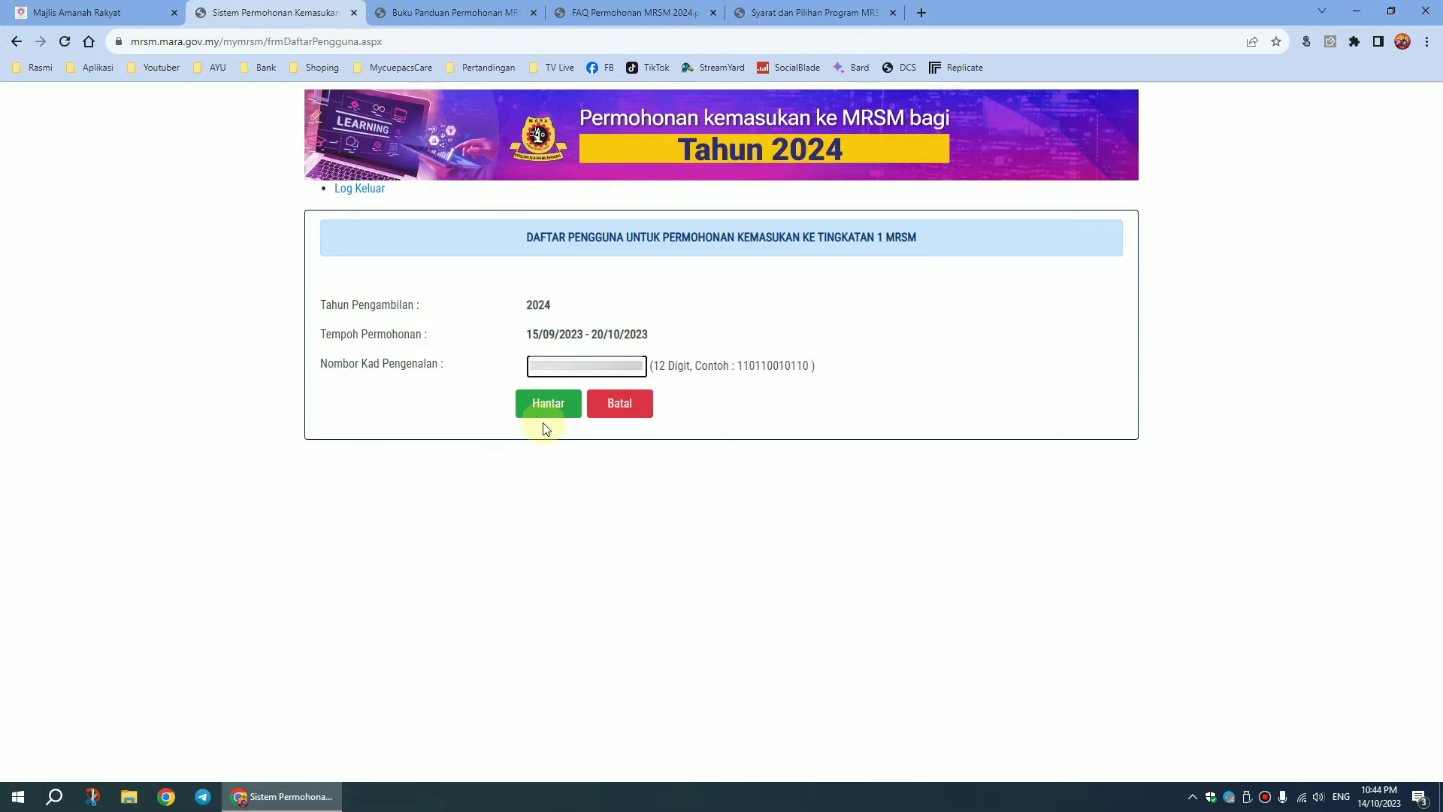
{"action": "left_click", "coordinate": [547, 415]}
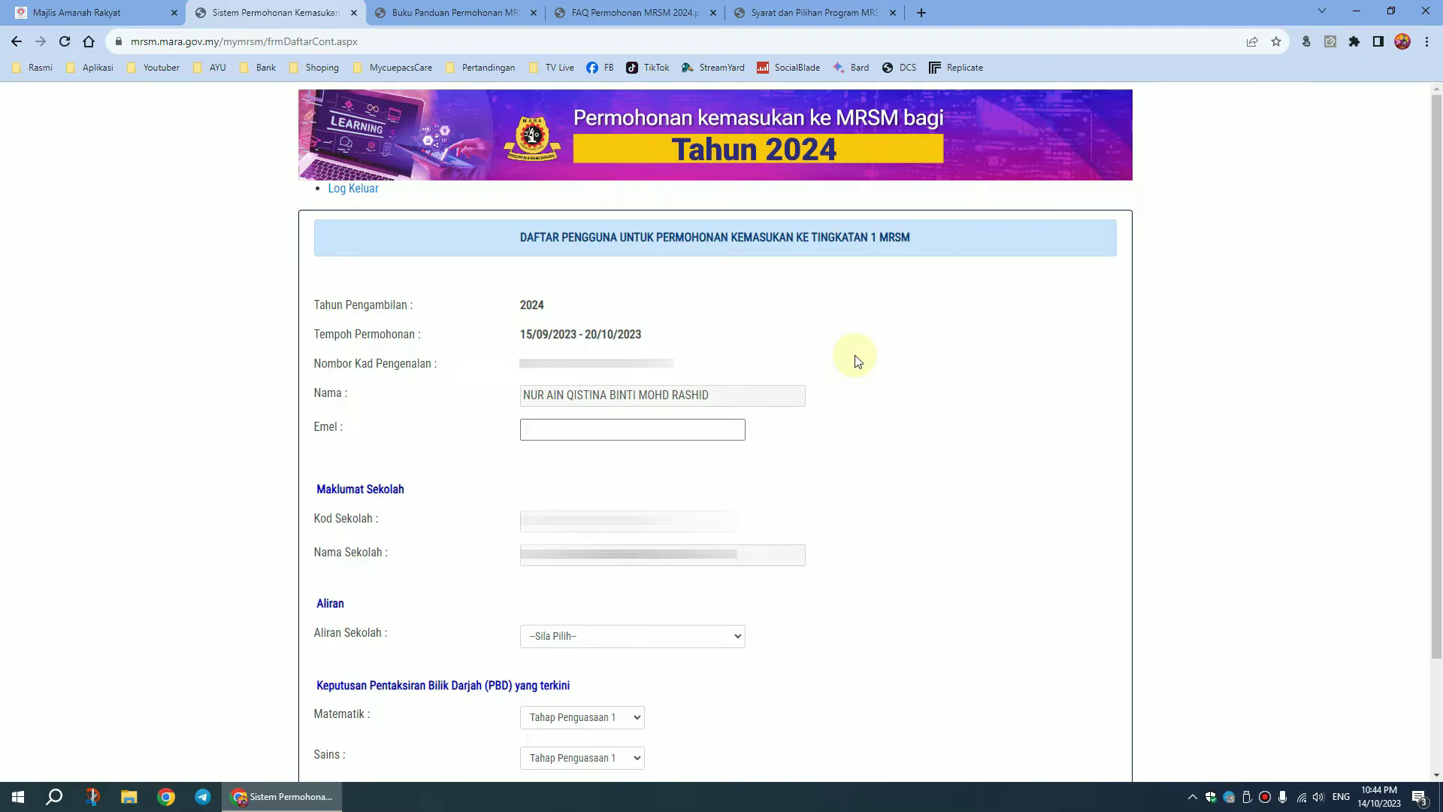
Step: Fill in the applicant's e-mail and set the school stream (Aliran Sekolah) to Perdana
{"action": "left_click", "coordinate": [582, 429]}
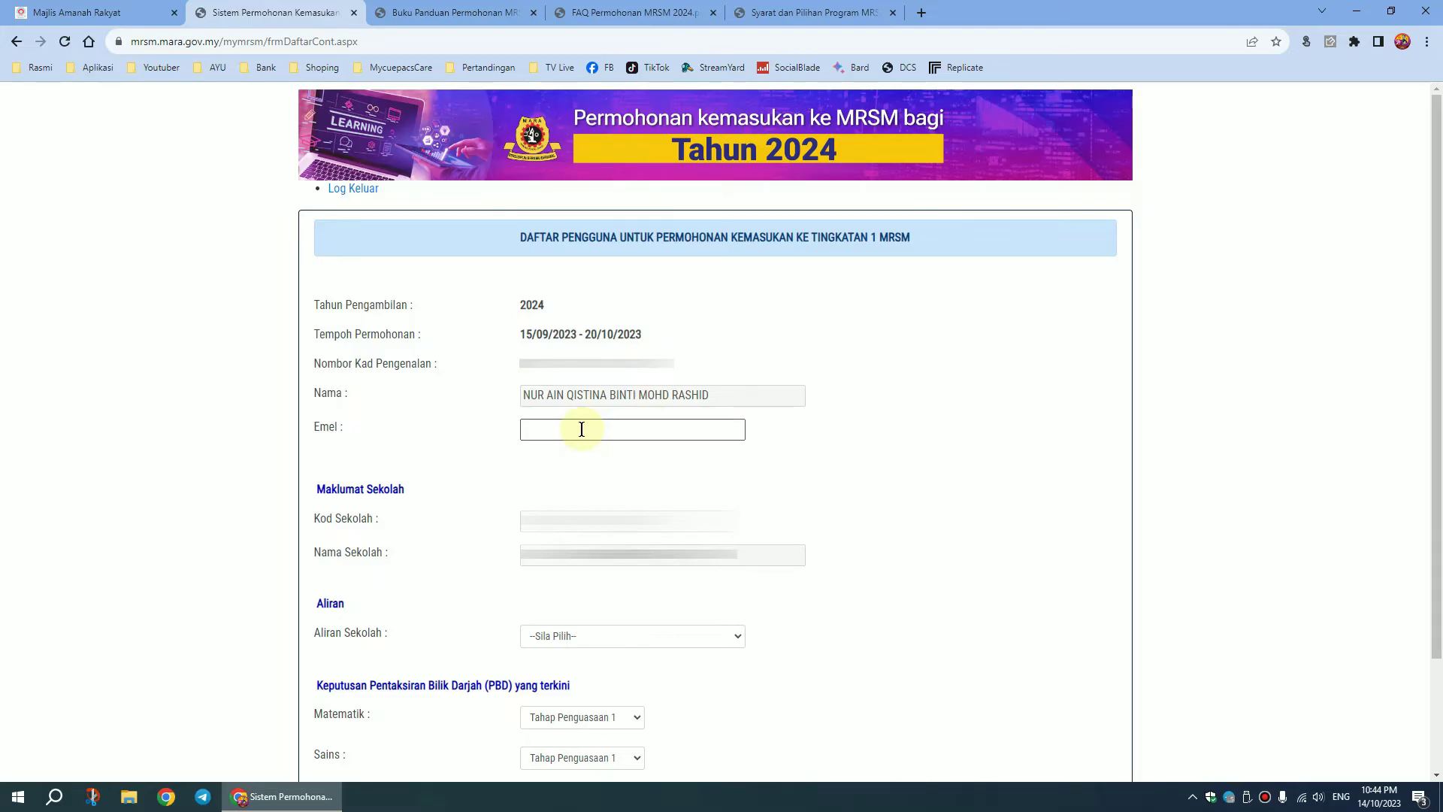
{"action": "left_click", "coordinate": [601, 453]}
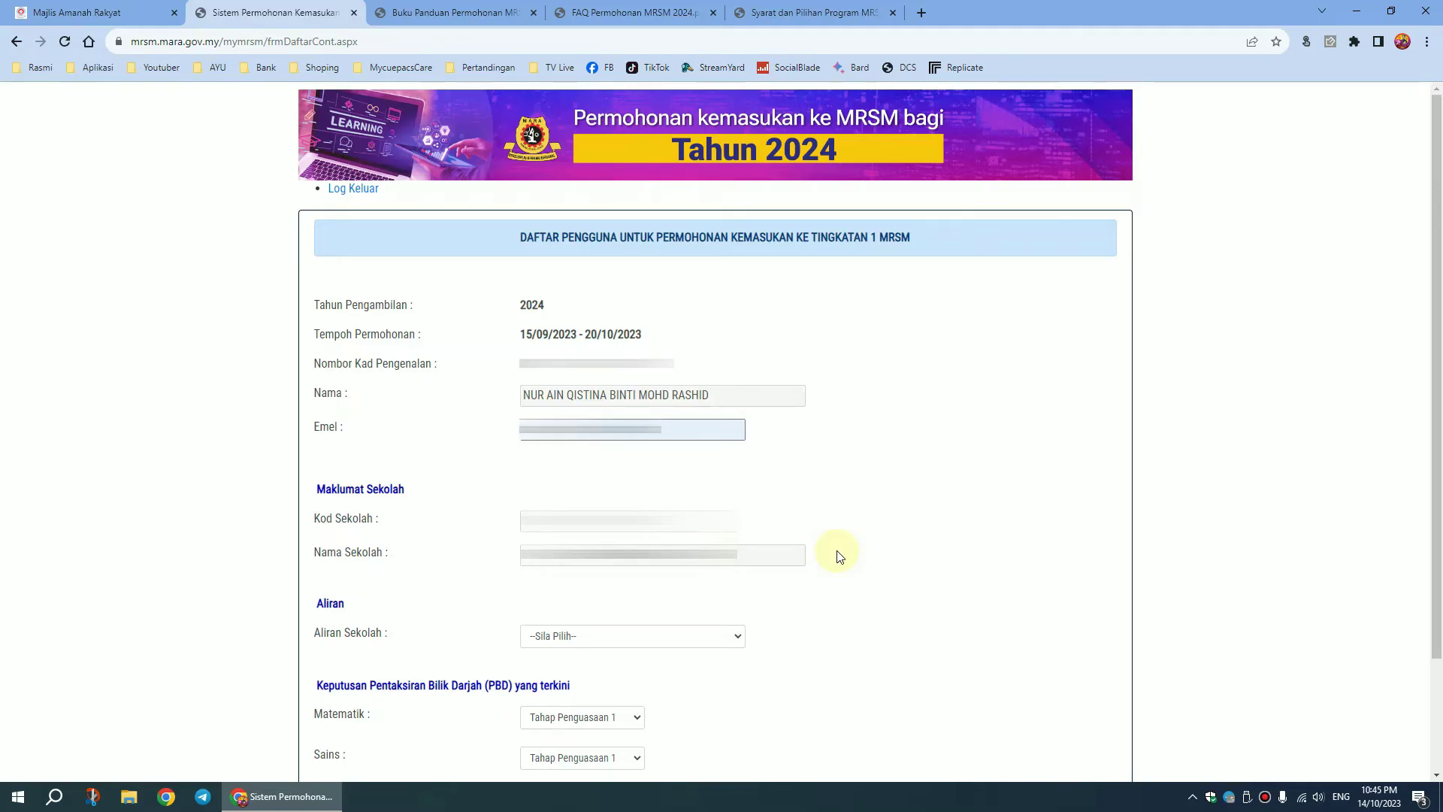
{"action": "left_click", "coordinate": [729, 641]}
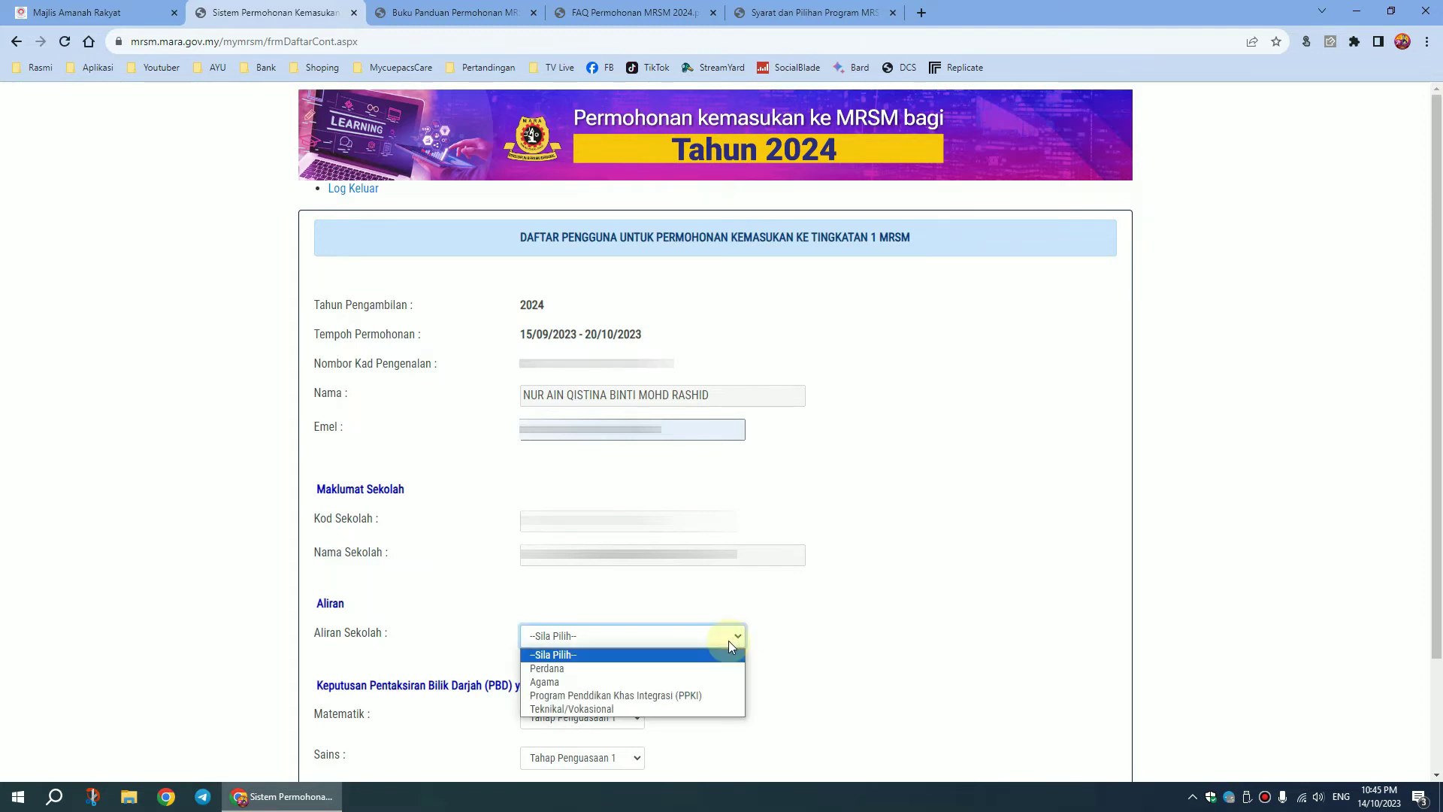
{"action": "left_click", "coordinate": [700, 666]}
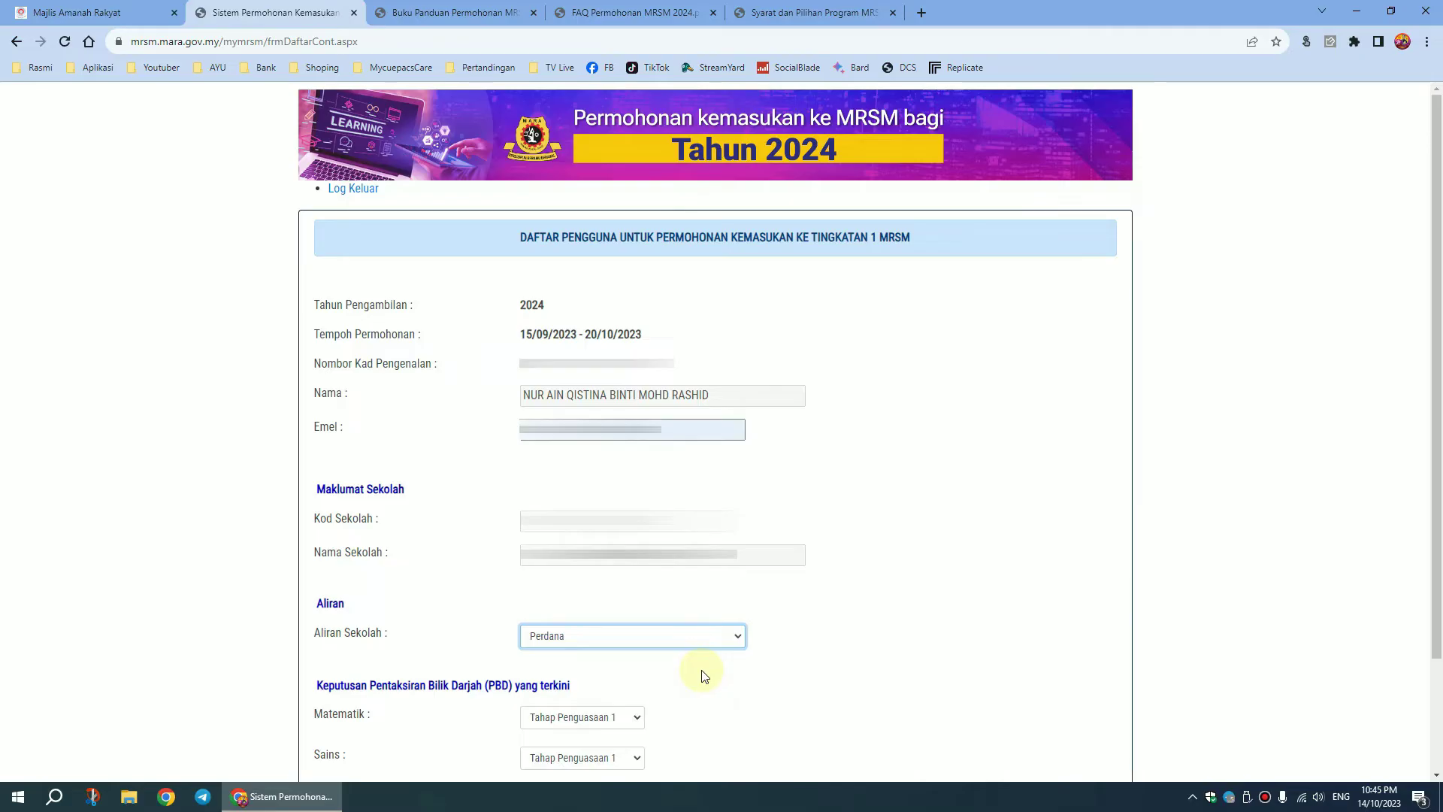
Step: Set Matematik, Sains and Bahasa Inggeris to Tahap Penguasaan 6 and submit the registration, acknowledging the message
{"action": "scroll", "coordinate": [701, 675], "scroll_direction": "down", "scroll_amount": 3}
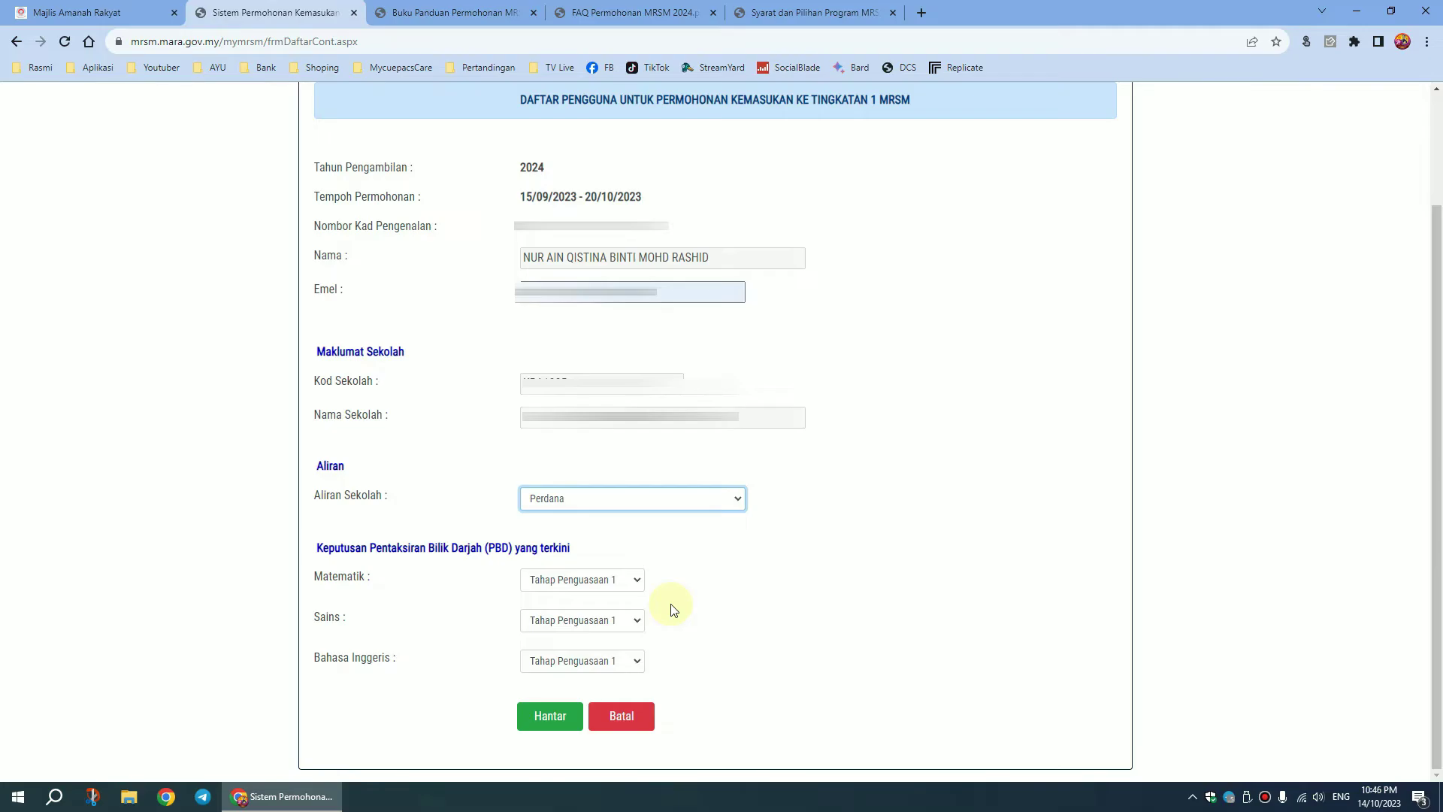
{"action": "left_click", "coordinate": [636, 578]}
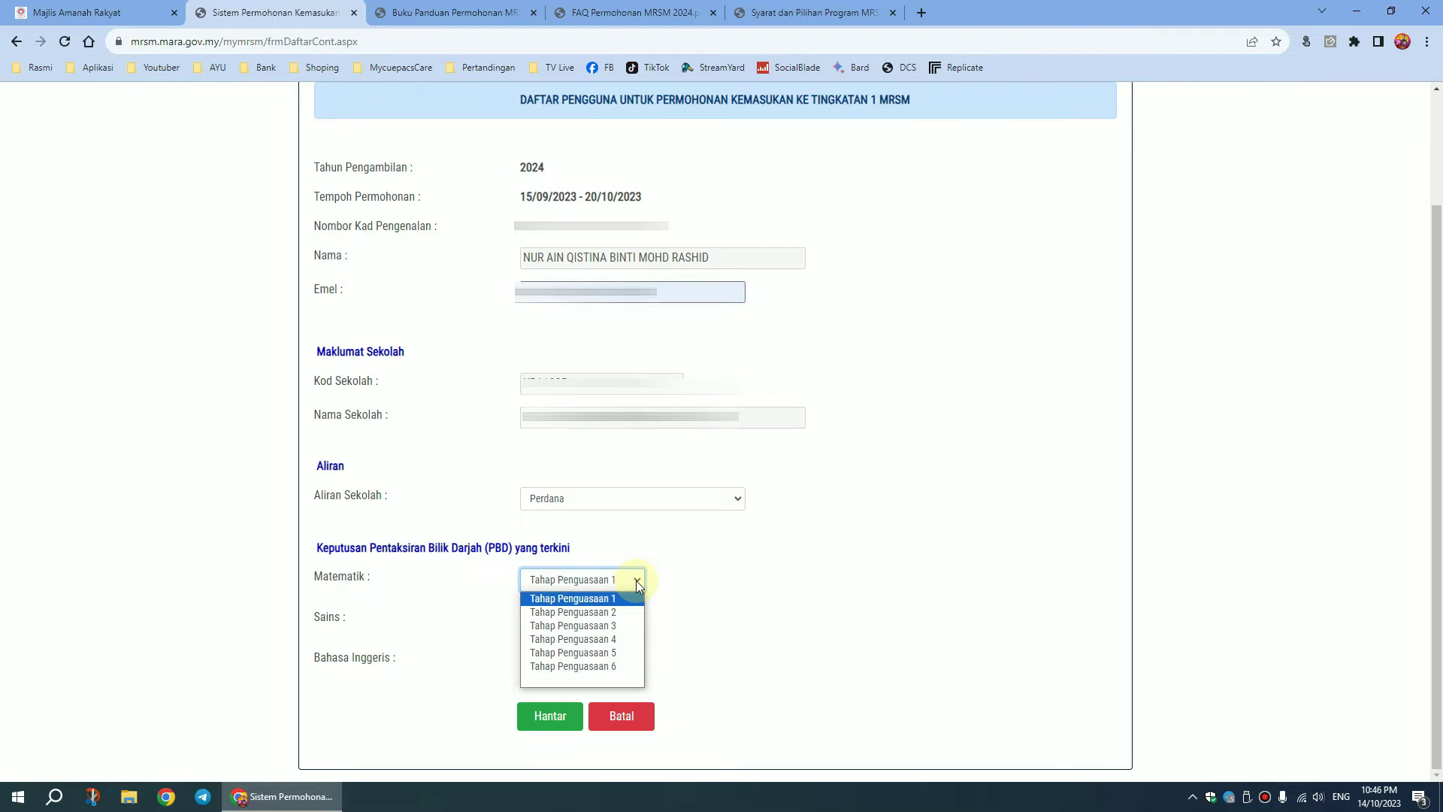
{"action": "left_click", "coordinate": [628, 666]}
{"action": "left_click", "coordinate": [629, 620]}
{"action": "left_click", "coordinate": [629, 707]}
{"action": "left_click", "coordinate": [628, 665]}
{"action": "left_click", "coordinate": [629, 747]}
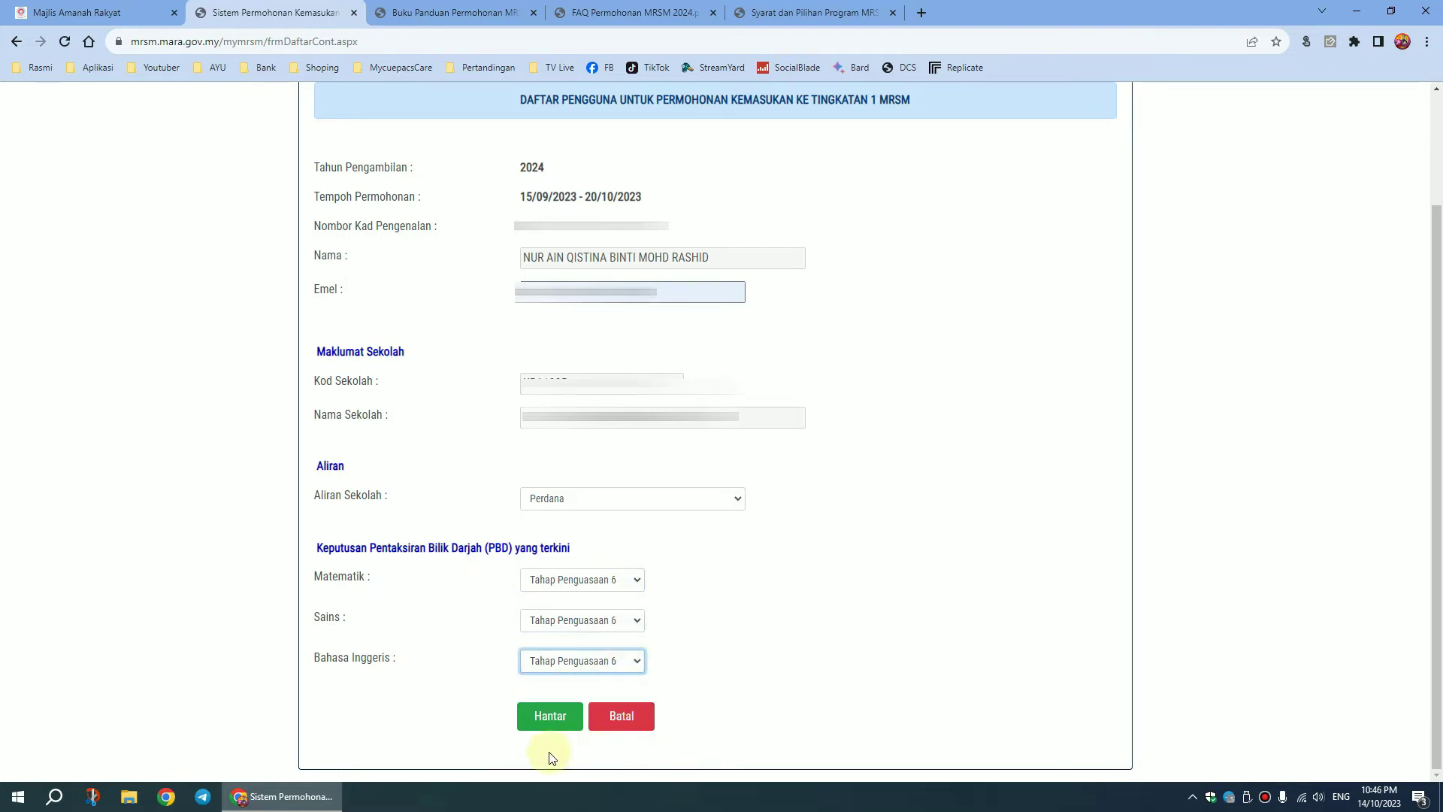
{"action": "left_click", "coordinate": [551, 722]}
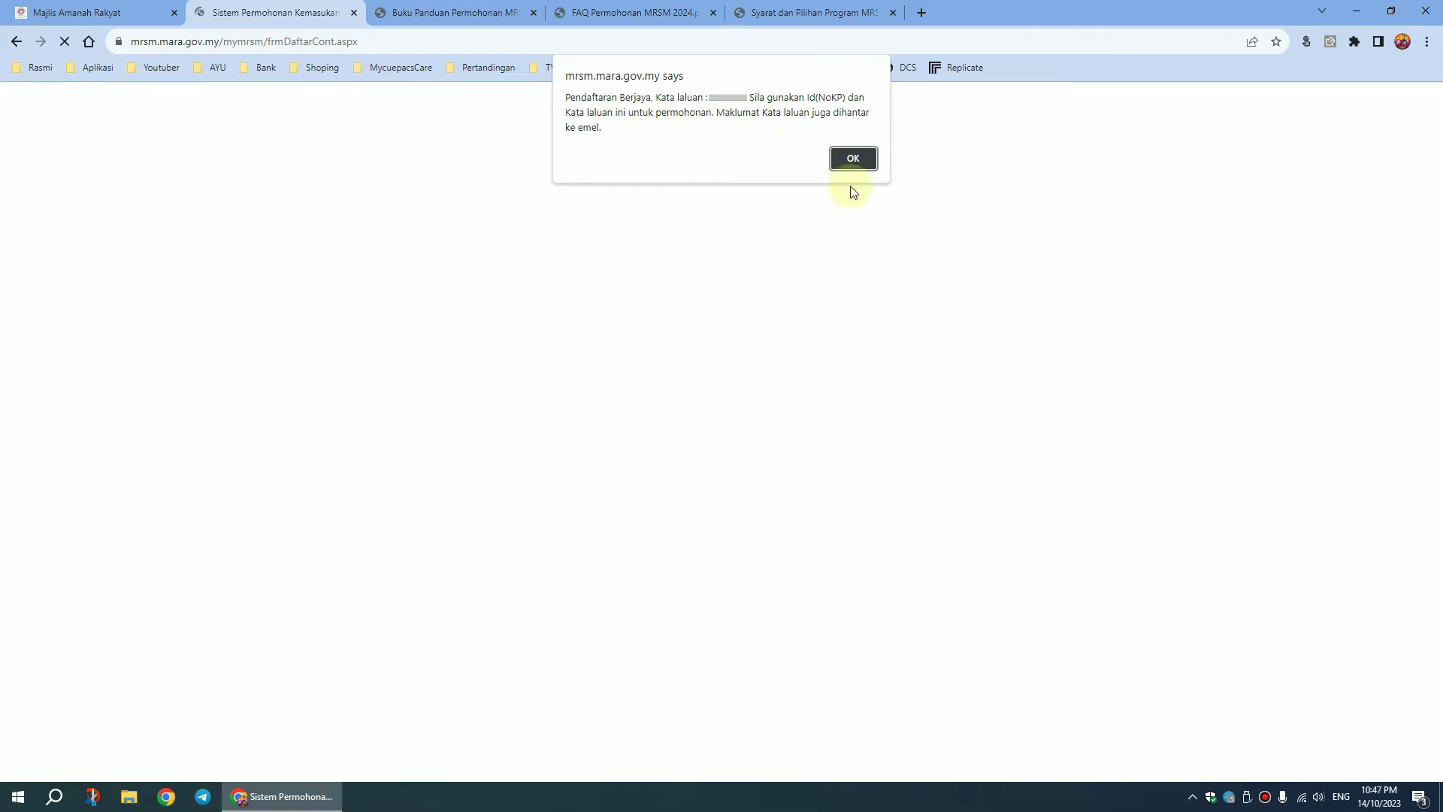
{"action": "left_click", "coordinate": [861, 161]}
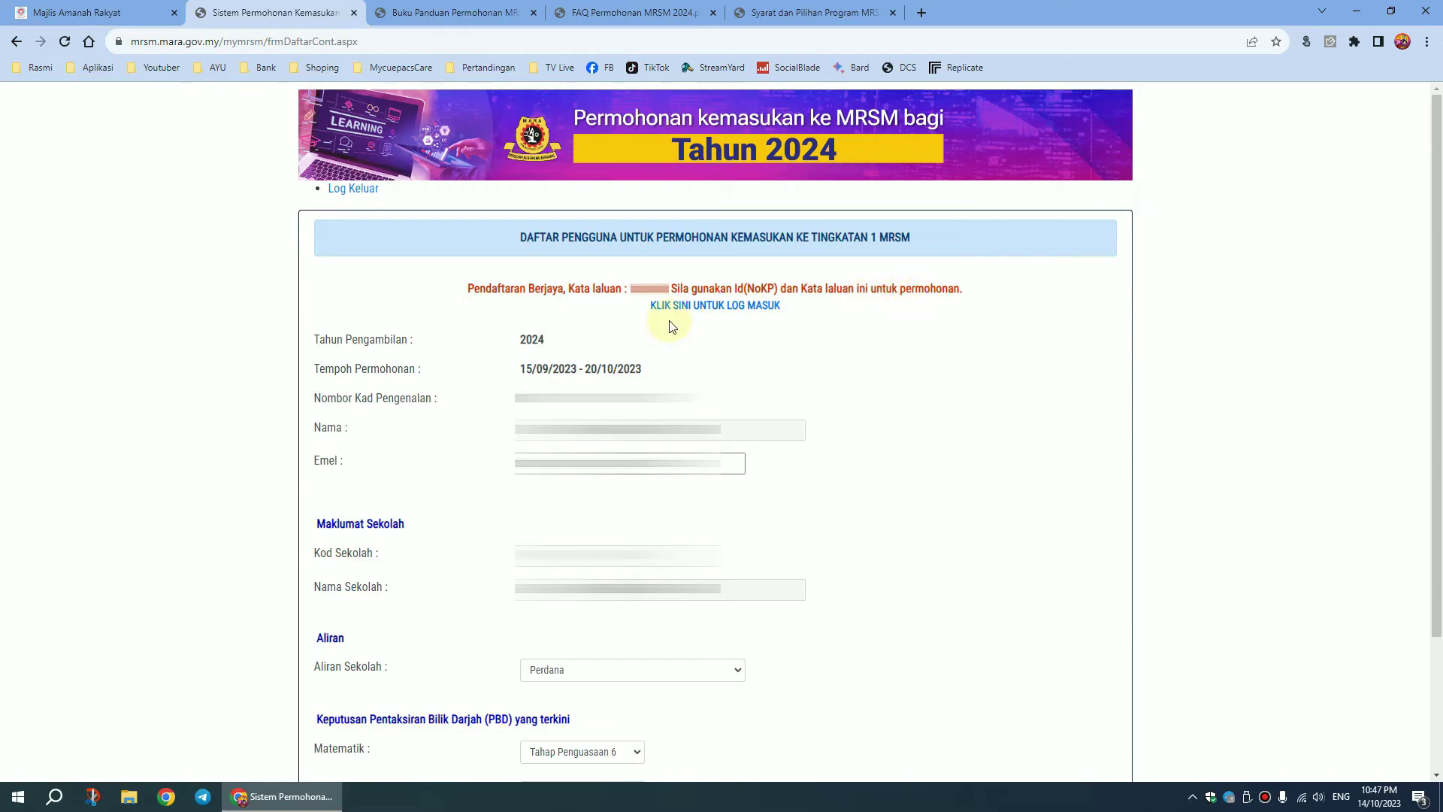
Step: Go to the Tingkatan 1 login page and log in with the applicant's identity card number and account password
{"action": "left_click", "coordinate": [728, 319]}
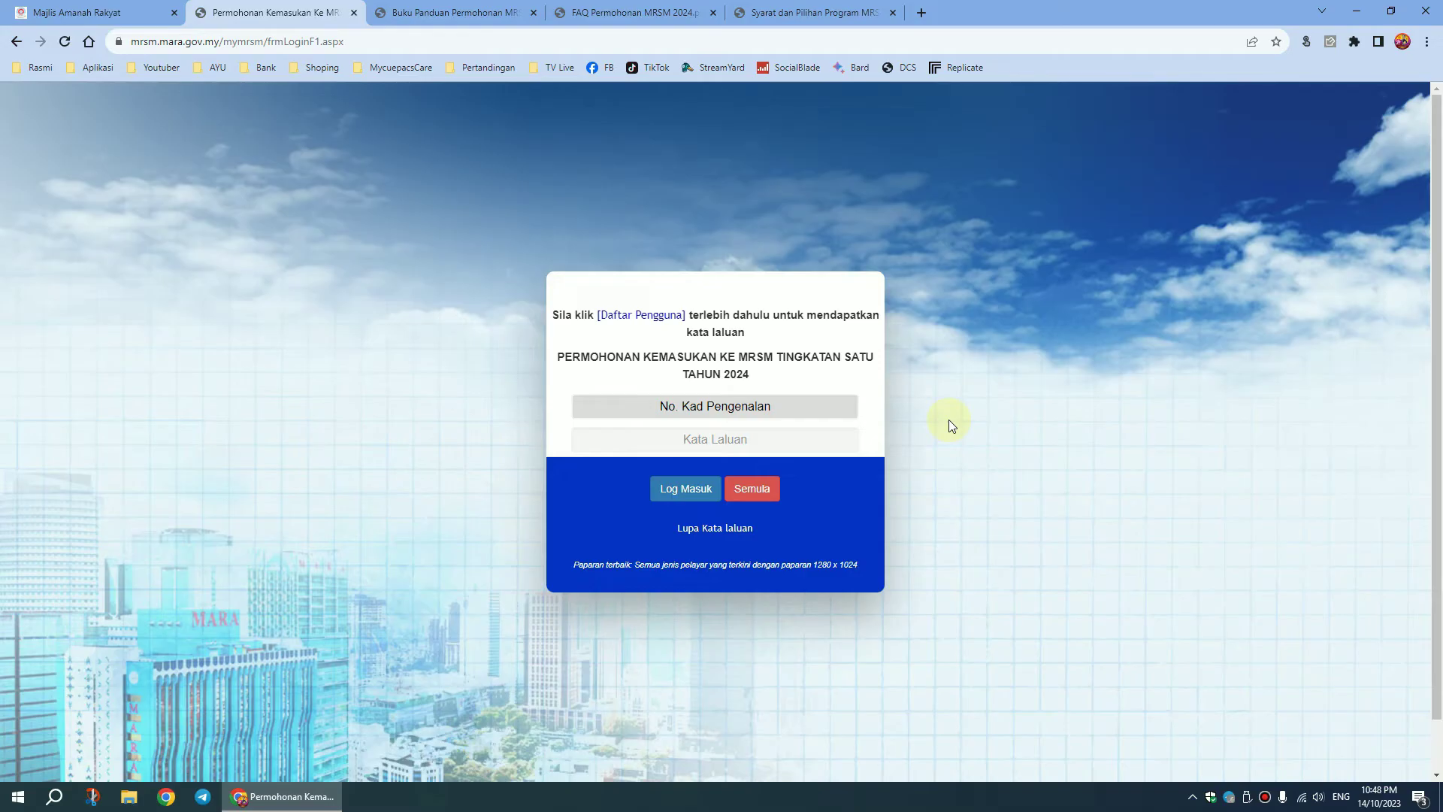
{"action": "left_click", "coordinate": [759, 439]}
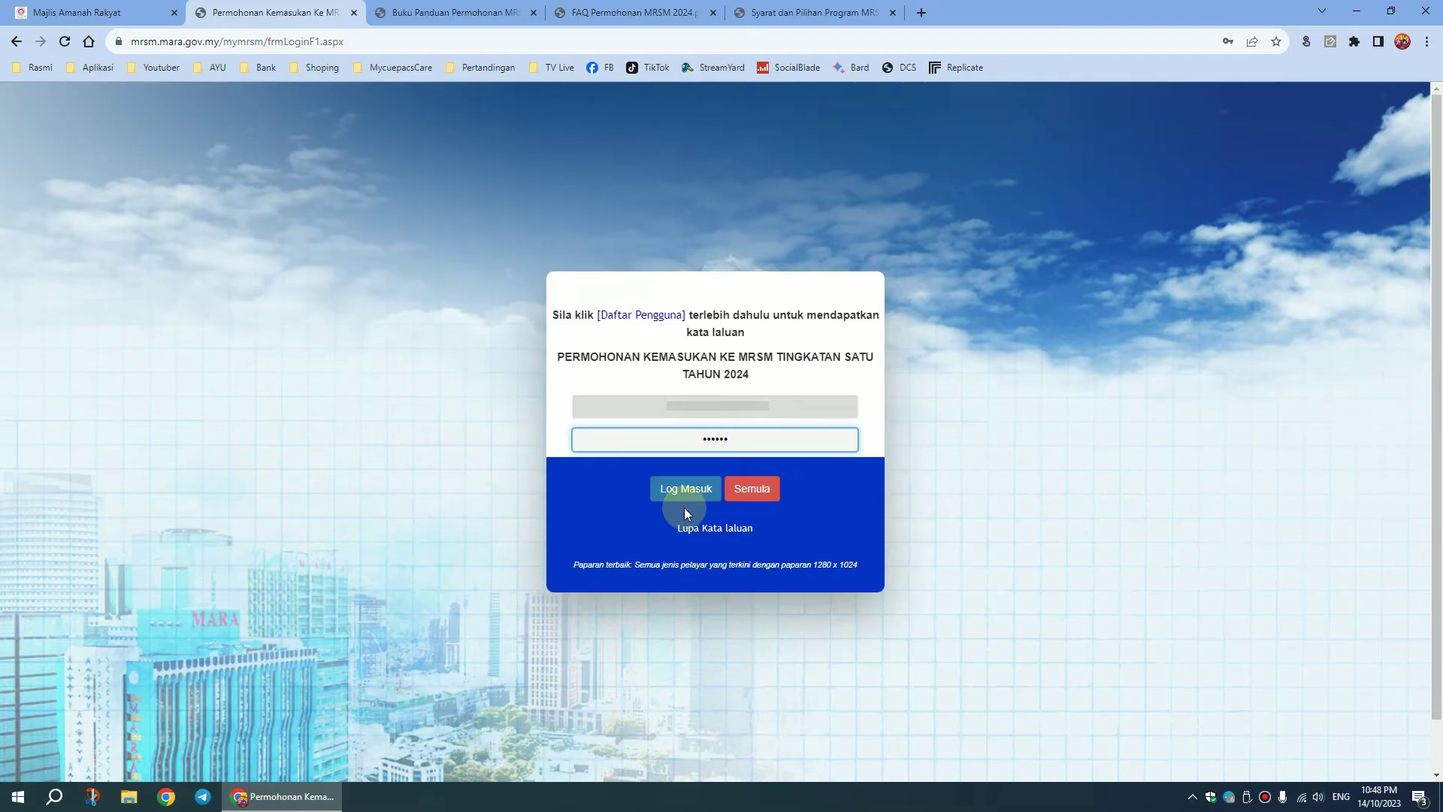
{"action": "left_click", "coordinate": [684, 489]}
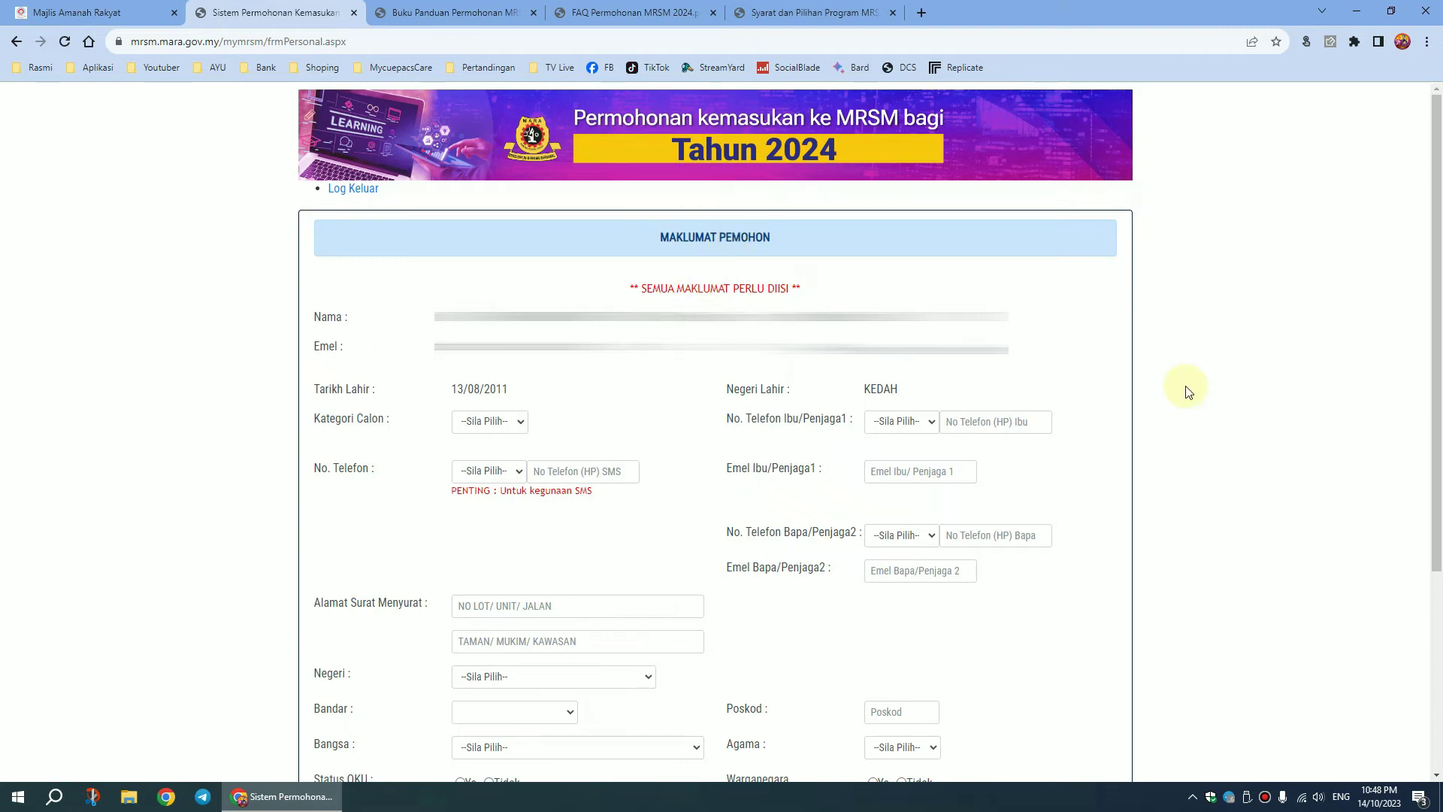
Step: Set Kategori Calon to AWAM and fill in the phone numbers and parents' e-mails in the applicant details
{"action": "left_click", "coordinate": [517, 426]}
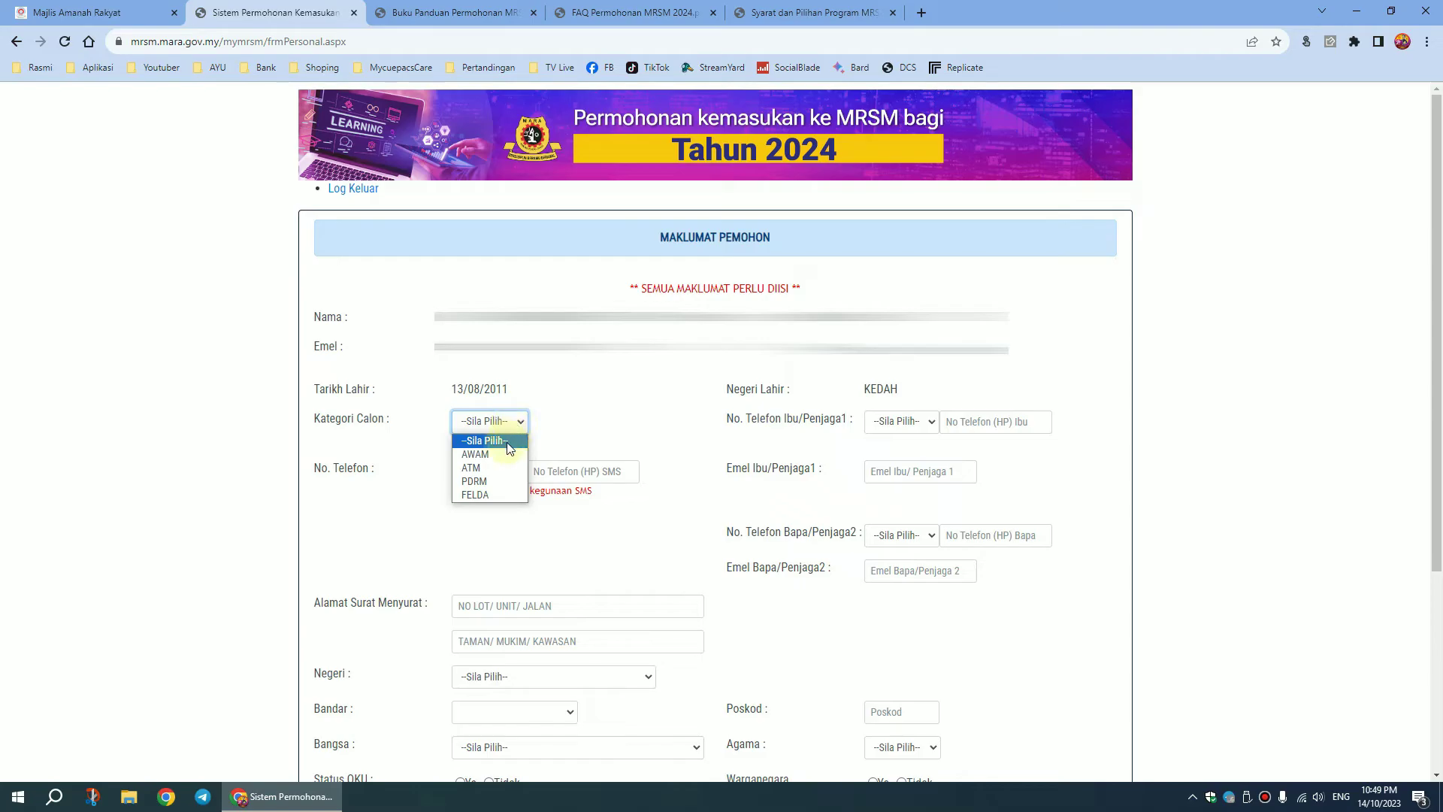
{"action": "left_click", "coordinate": [475, 454]}
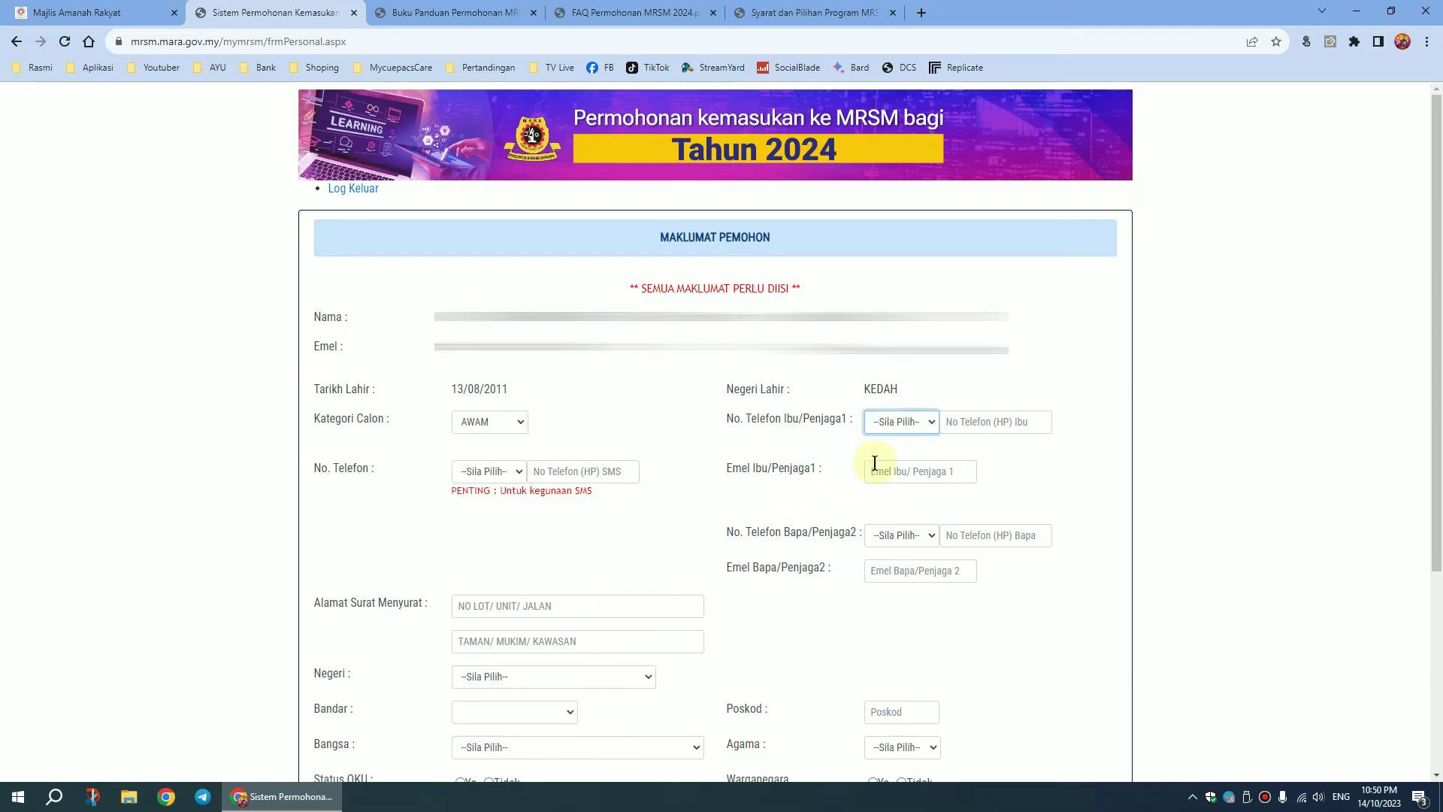
{"action": "left_click", "coordinate": [931, 426]}
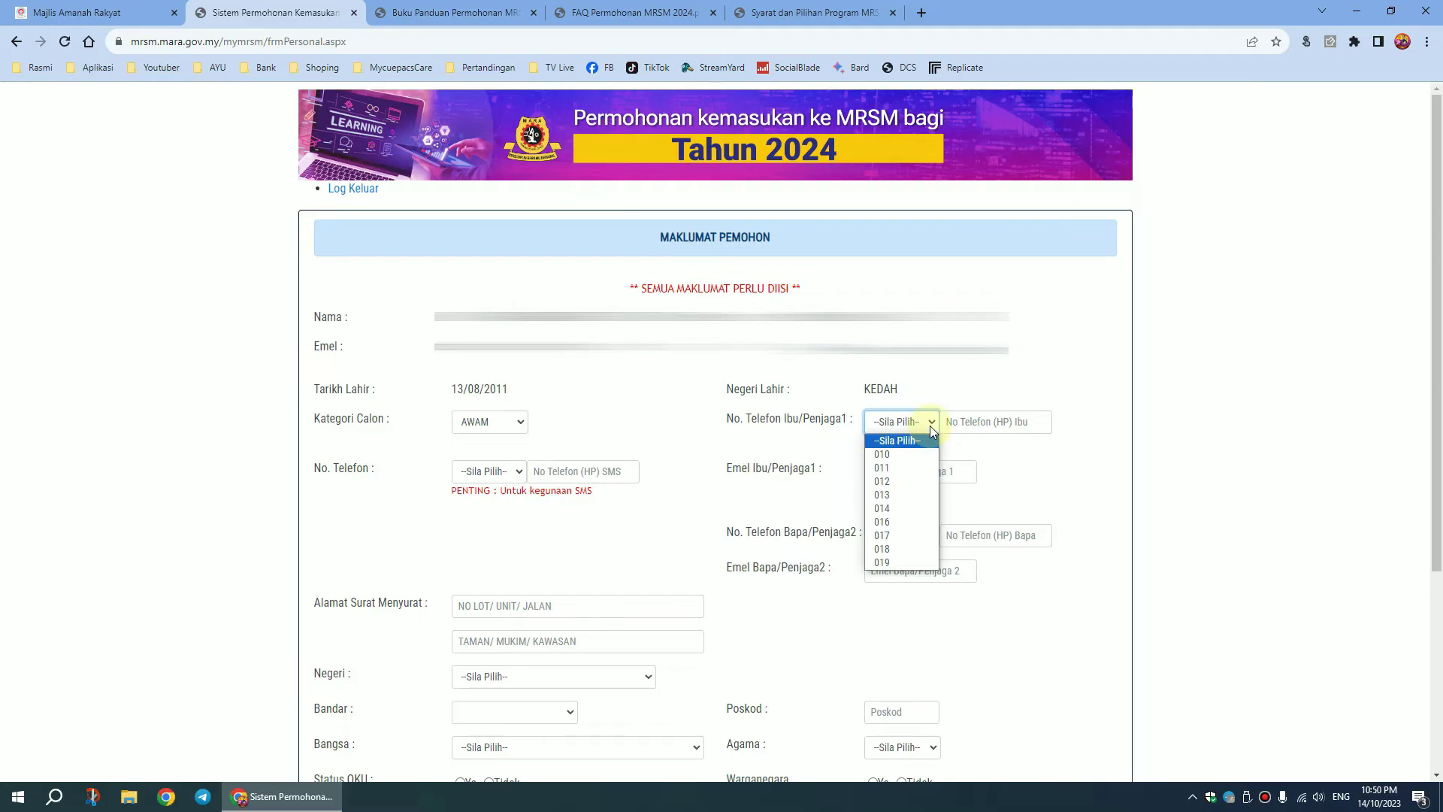
{"action": "left_click", "coordinate": [914, 495]}
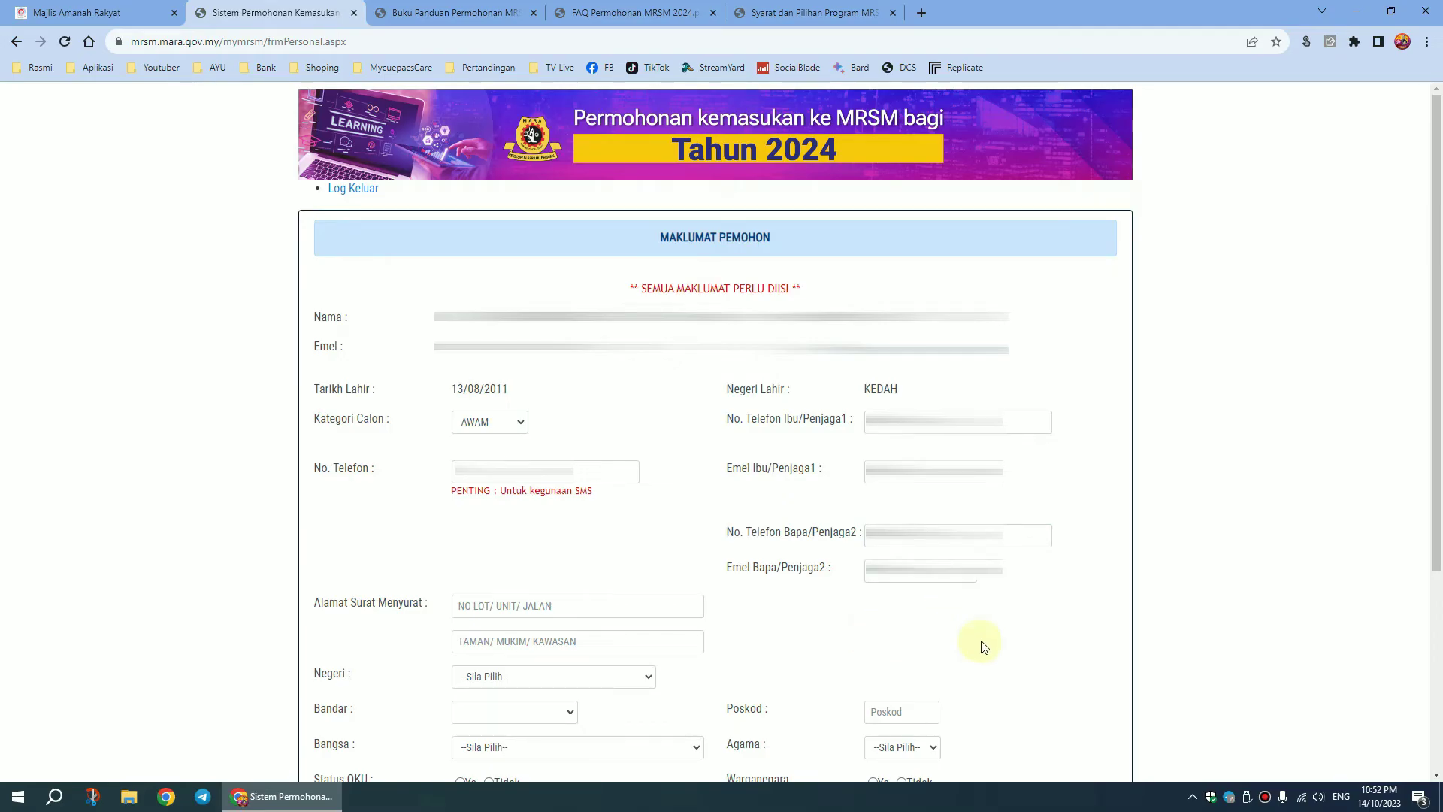
Step: Fill in the applicant's mailing address, including the state, town and postcode
{"action": "scroll", "coordinate": [1388, 567], "scroll_direction": "down", "scroll_amount": 4}
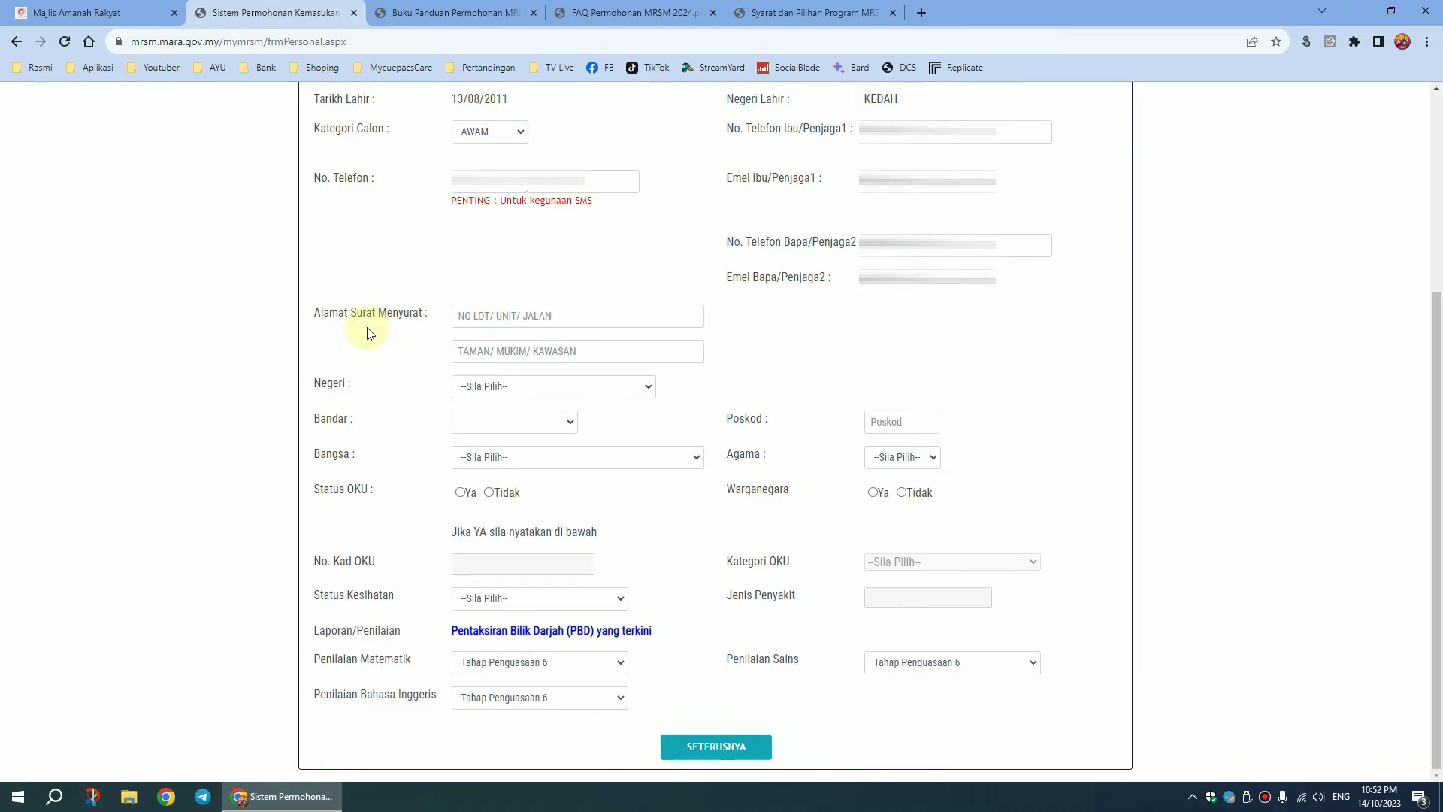
{"action": "left_click", "coordinate": [636, 386]}
{"action": "left_click", "coordinate": [511, 529]}
{"action": "left_click", "coordinate": [569, 422]}
{"action": "left_click", "coordinate": [511, 451]}
{"action": "left_click", "coordinate": [903, 420]}
{"action": "type", "text": "34950"}
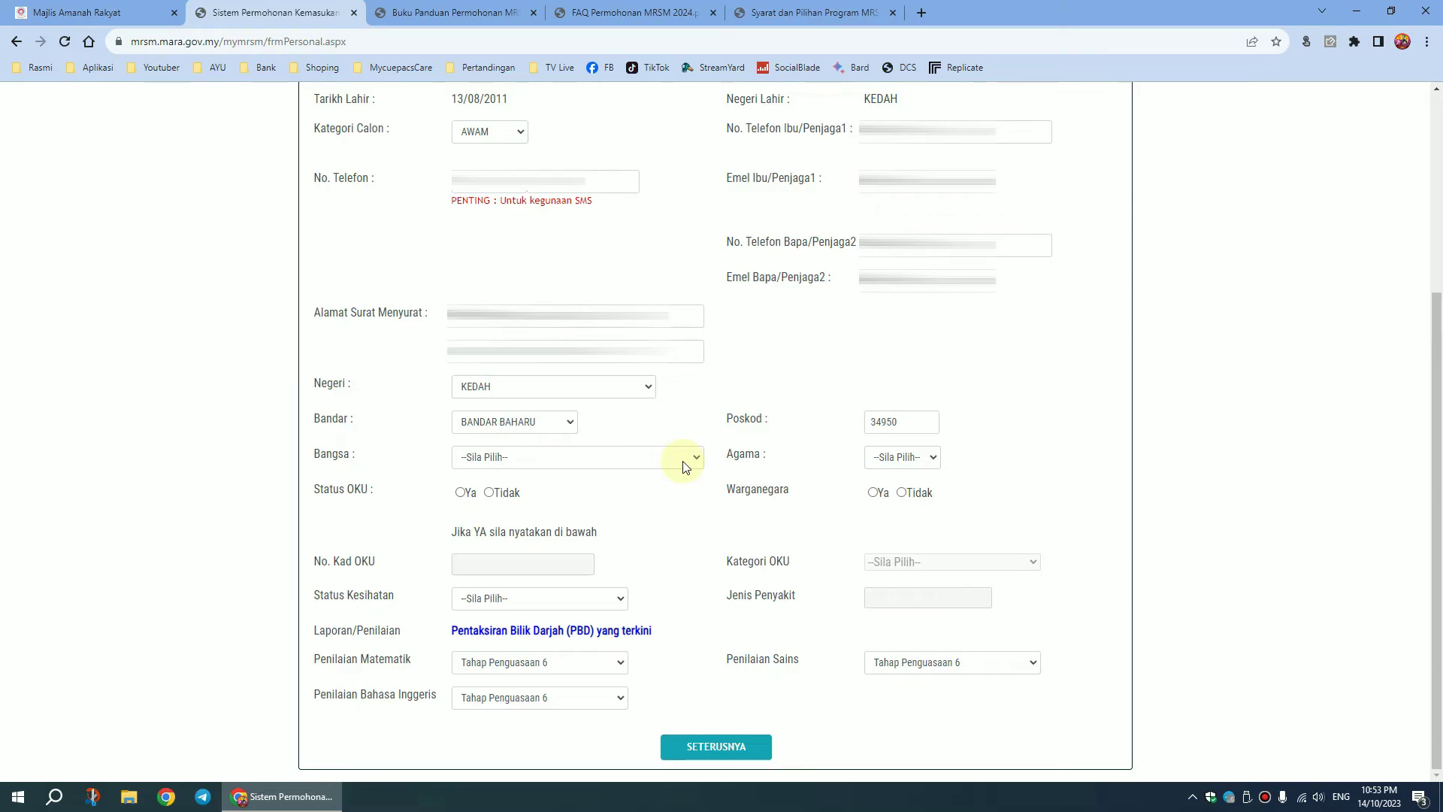
Step: Set the applicant's Bangsa to MELAYU and Agama to ISLAM
{"action": "left_click", "coordinate": [685, 467]}
{"action": "left_click", "coordinate": [662, 492]}
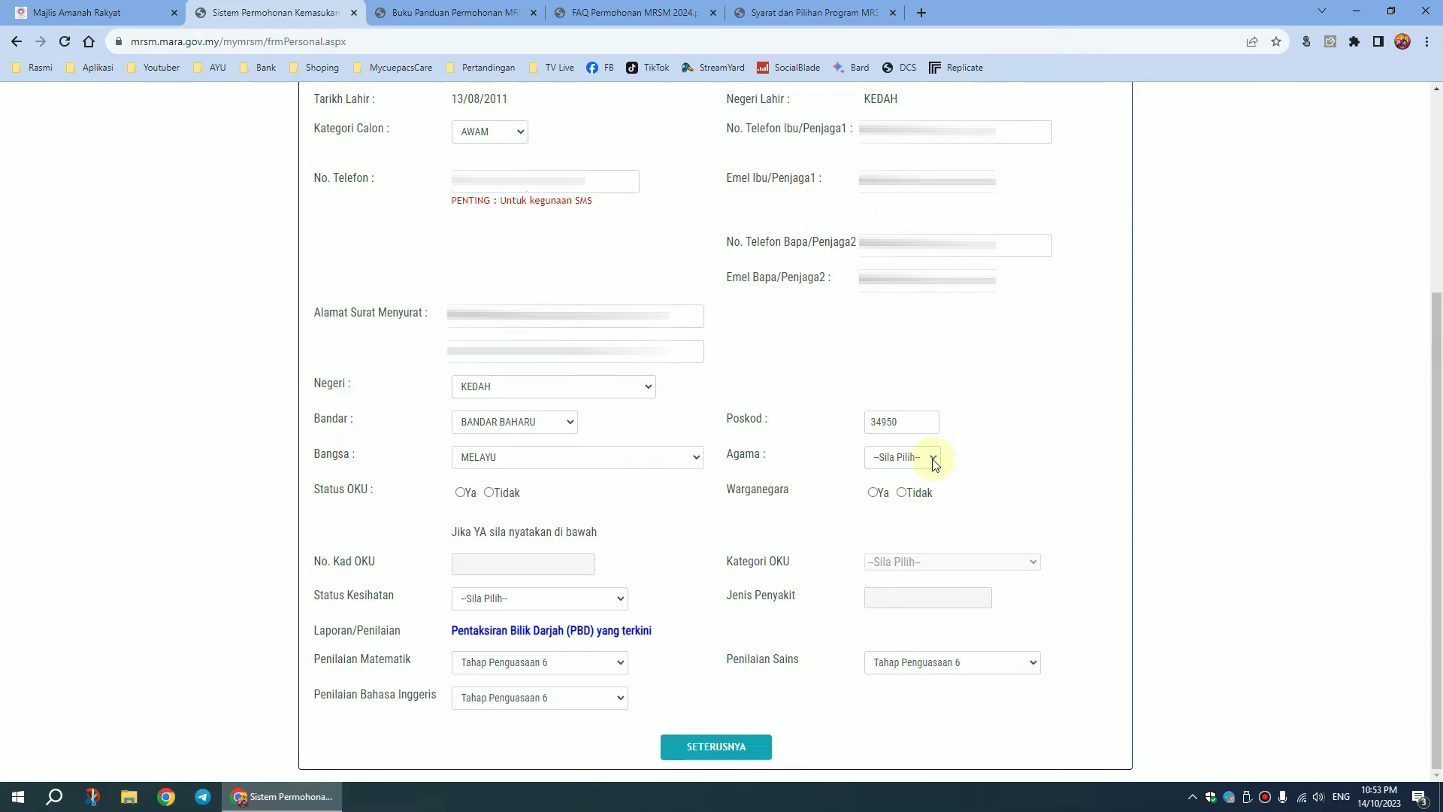
{"action": "left_click", "coordinate": [933, 459]}
{"action": "left_click", "coordinate": [894, 483]}
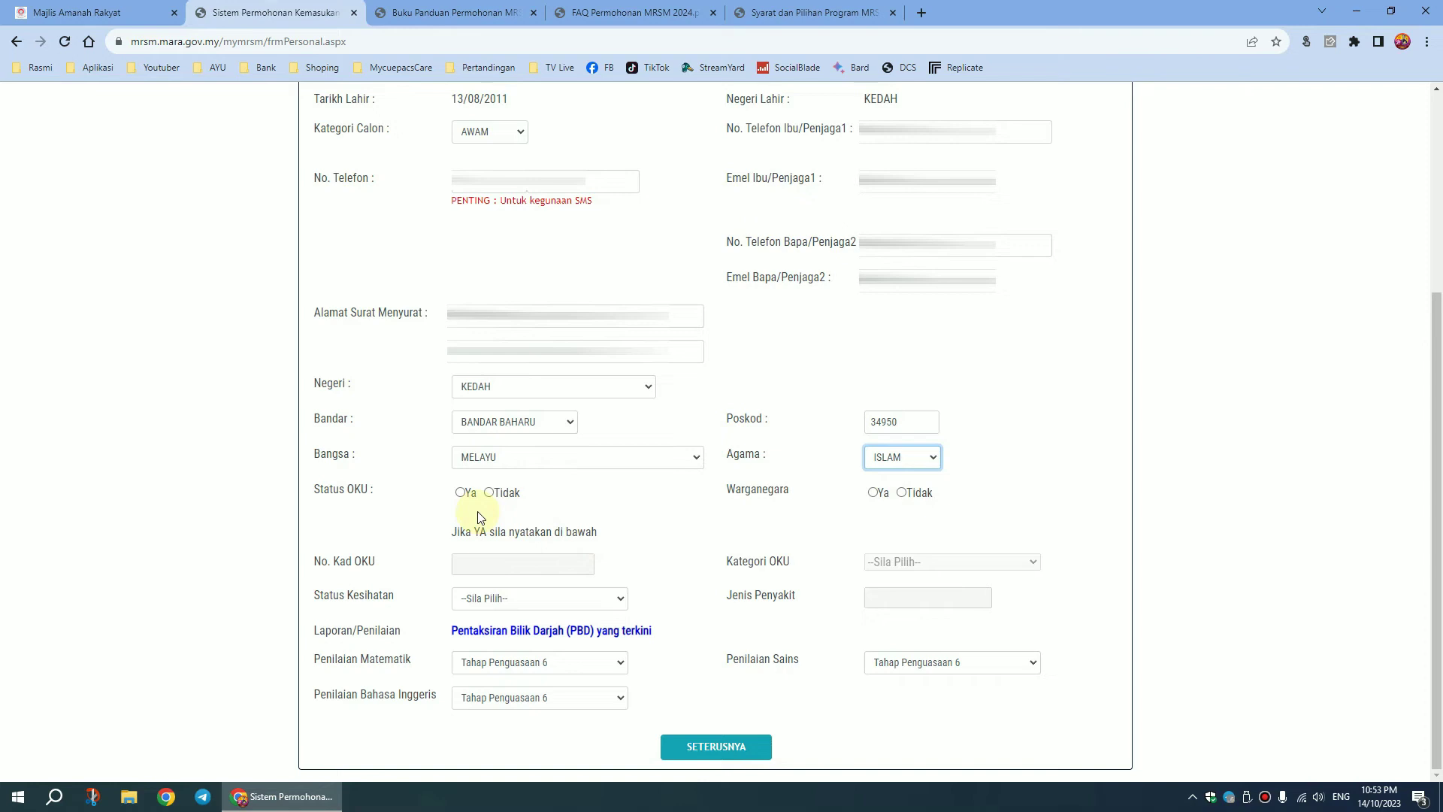
Step: Set Status OKU to Tidak, Warganegara to Ya and Status Kesihatan to SIHAT, and continue to the guardian details page
{"action": "left_click", "coordinate": [490, 494]}
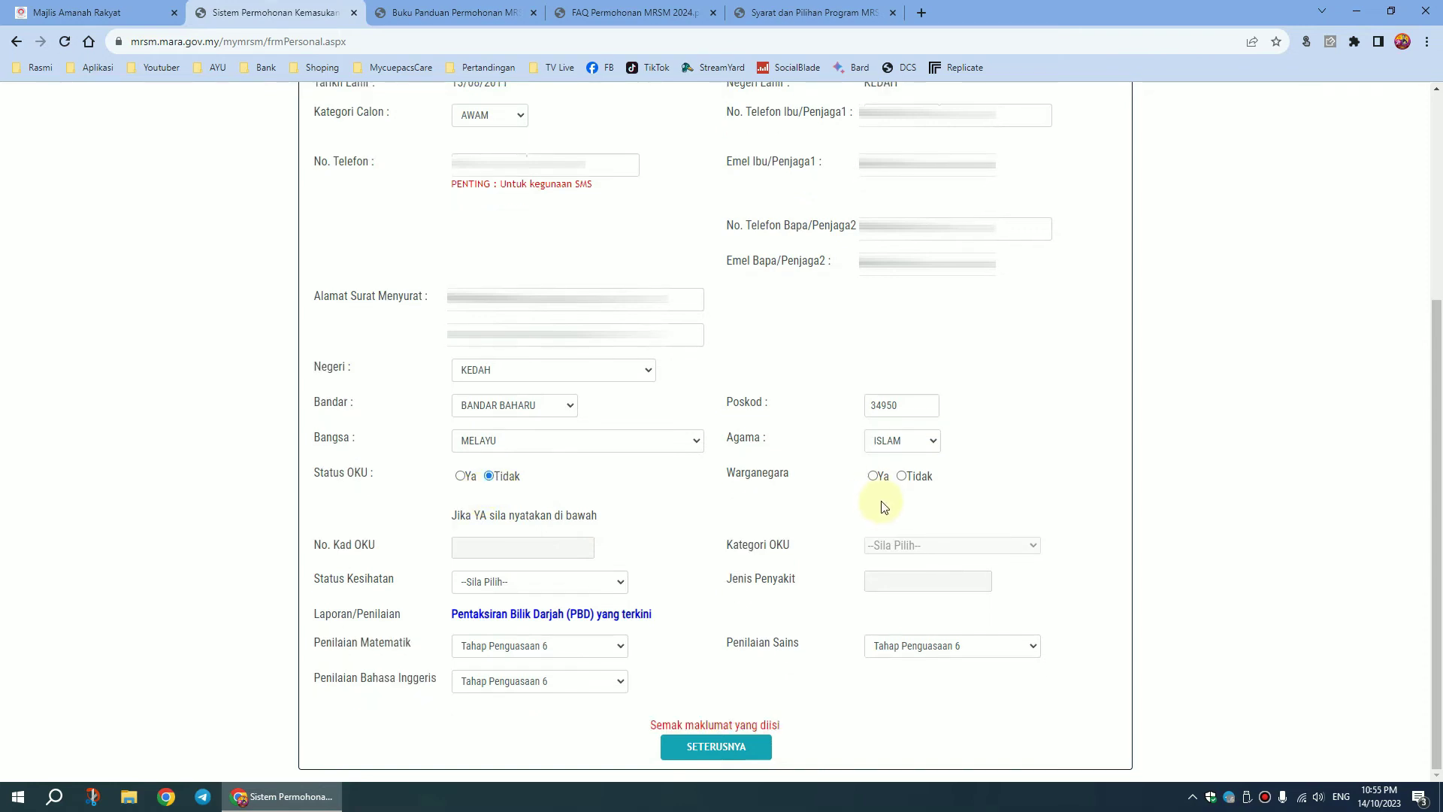
{"action": "left_click", "coordinate": [873, 476]}
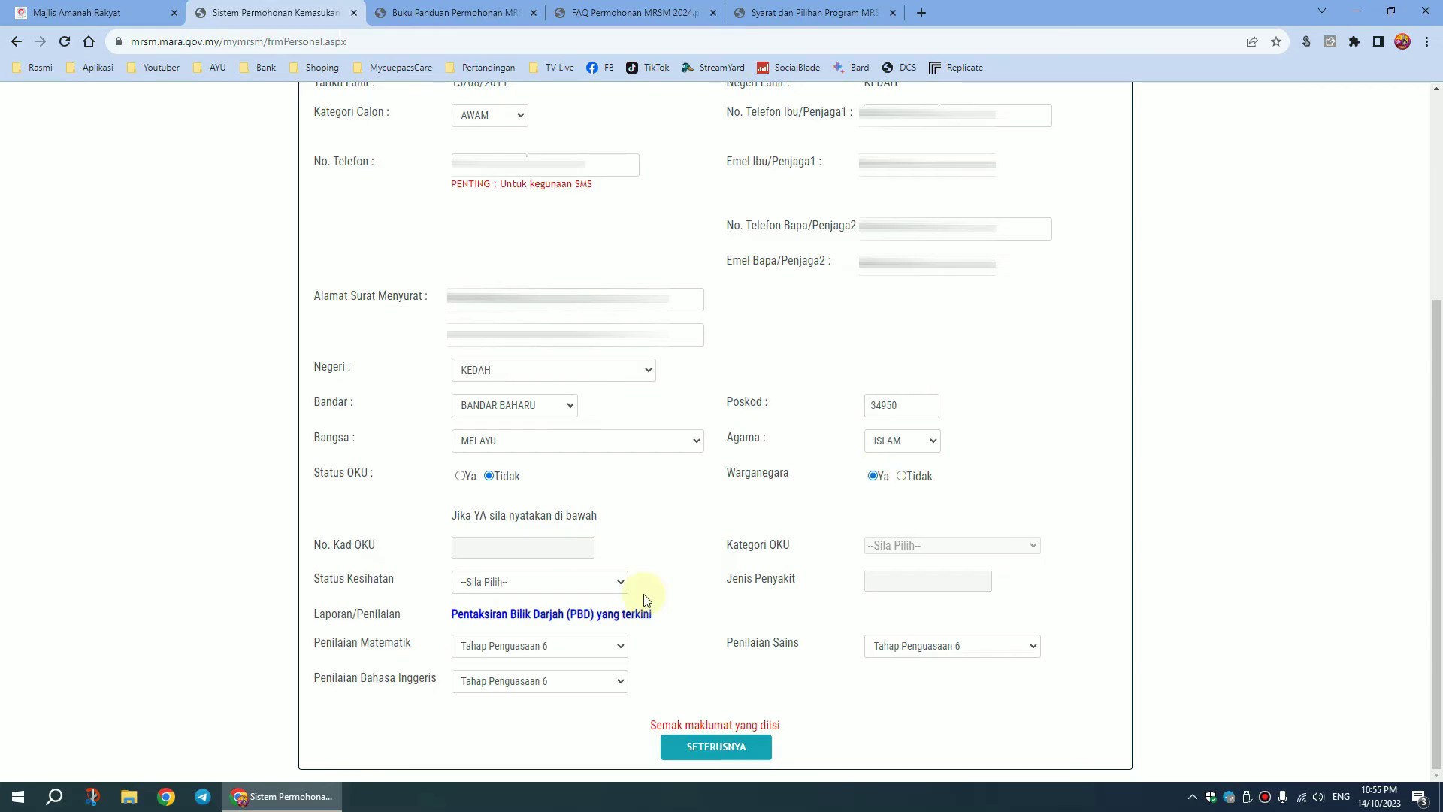
{"action": "left_click", "coordinate": [622, 586]}
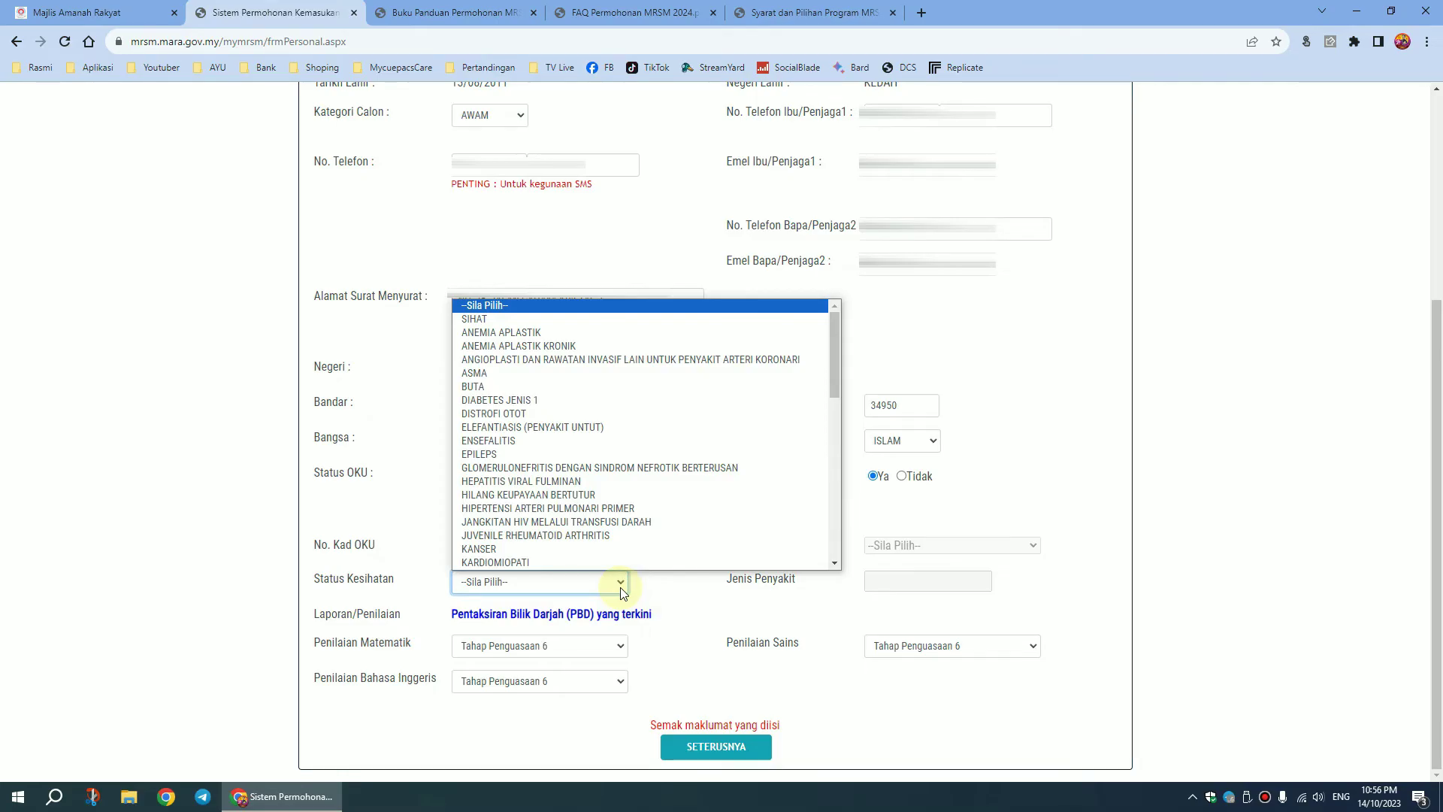
{"action": "key", "text": "Down"}
{"action": "key", "text": "Return"}
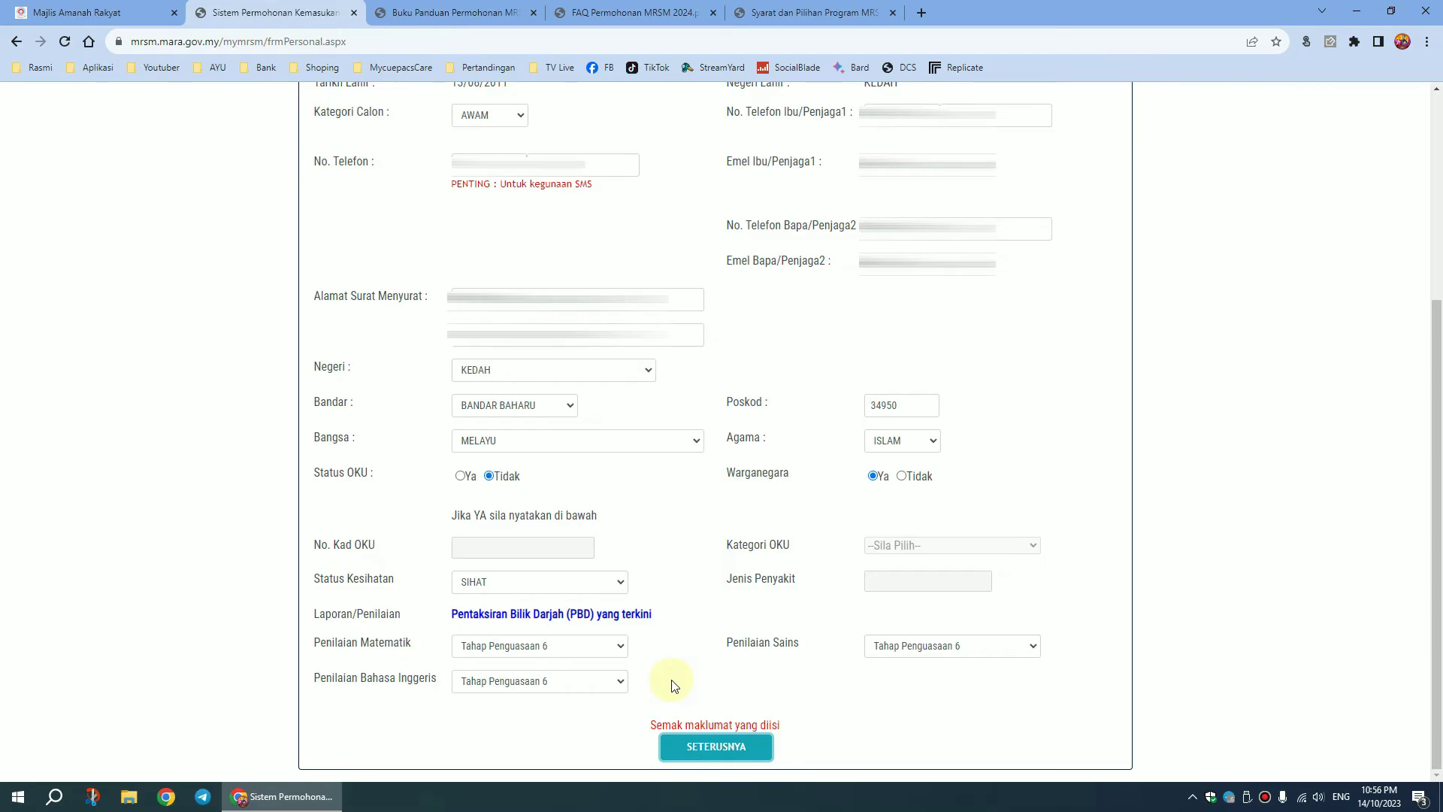
{"action": "left_click", "coordinate": [723, 748]}
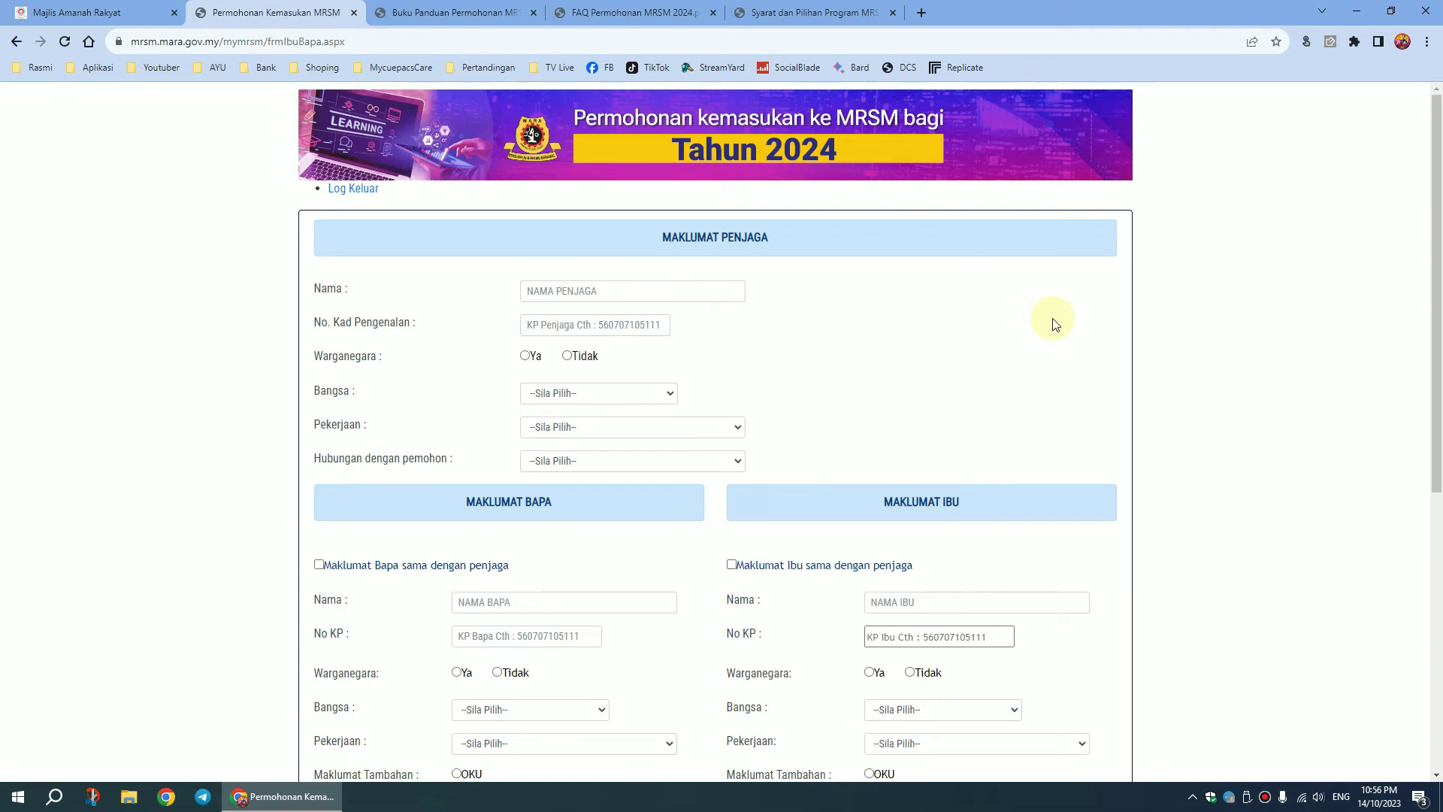
Step: Enter the guardian's name and identity card number, and set the guardian's Warganegara to Ya
{"action": "left_click", "coordinate": [621, 290]}
{"action": "key", "text": "ctrl+v"}
{"action": "left_click", "coordinate": [632, 324]}
{"action": "key", "text": "ctrl+v"}
{"action": "left_click", "coordinate": [525, 356]}
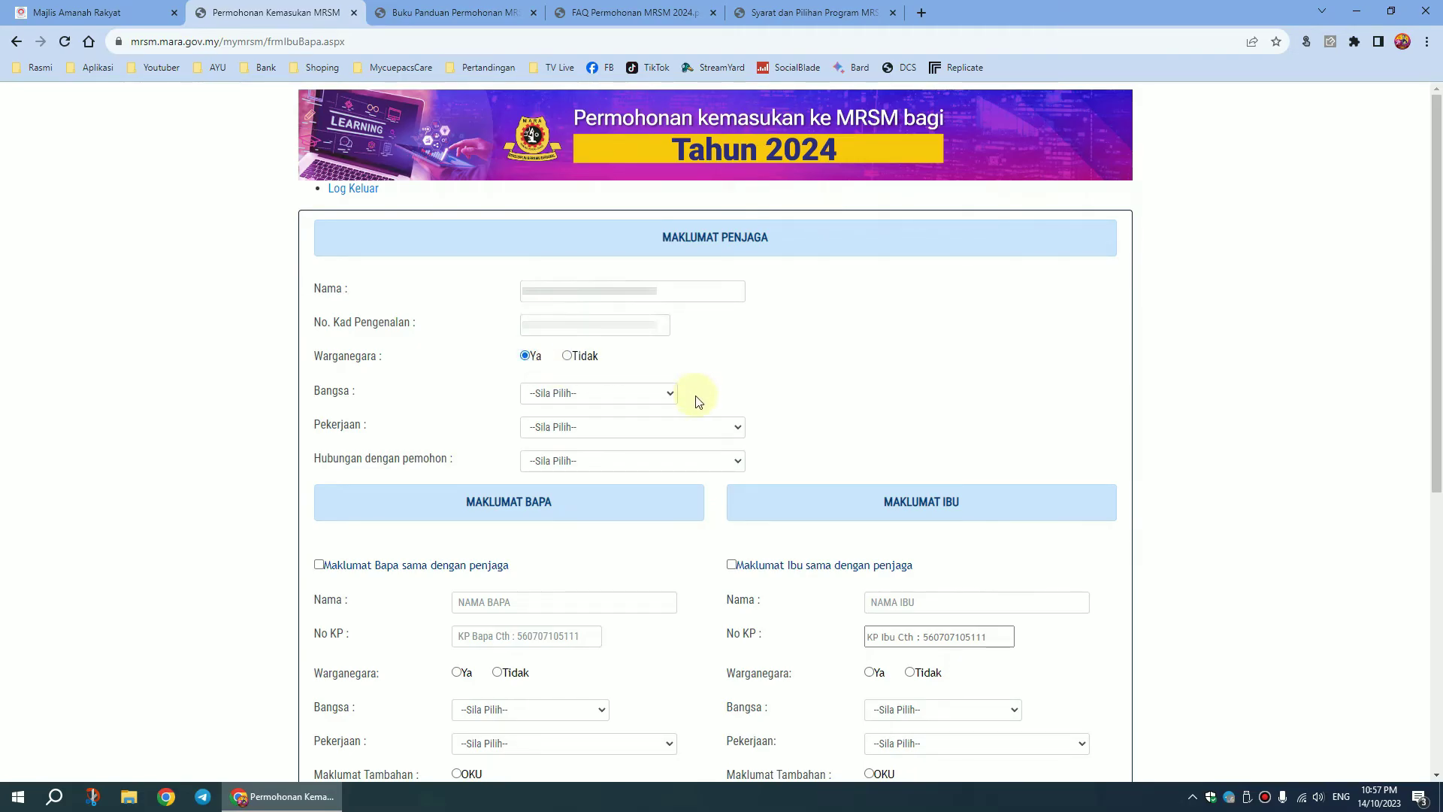
Step: Set the guardian's Bangsa to MELAYU, Pekerjaan to KERAJAAN / BADAN BERKANUN and Hubungan dengan pemohon to IBU/ BAPA
{"action": "left_click", "coordinate": [669, 393]}
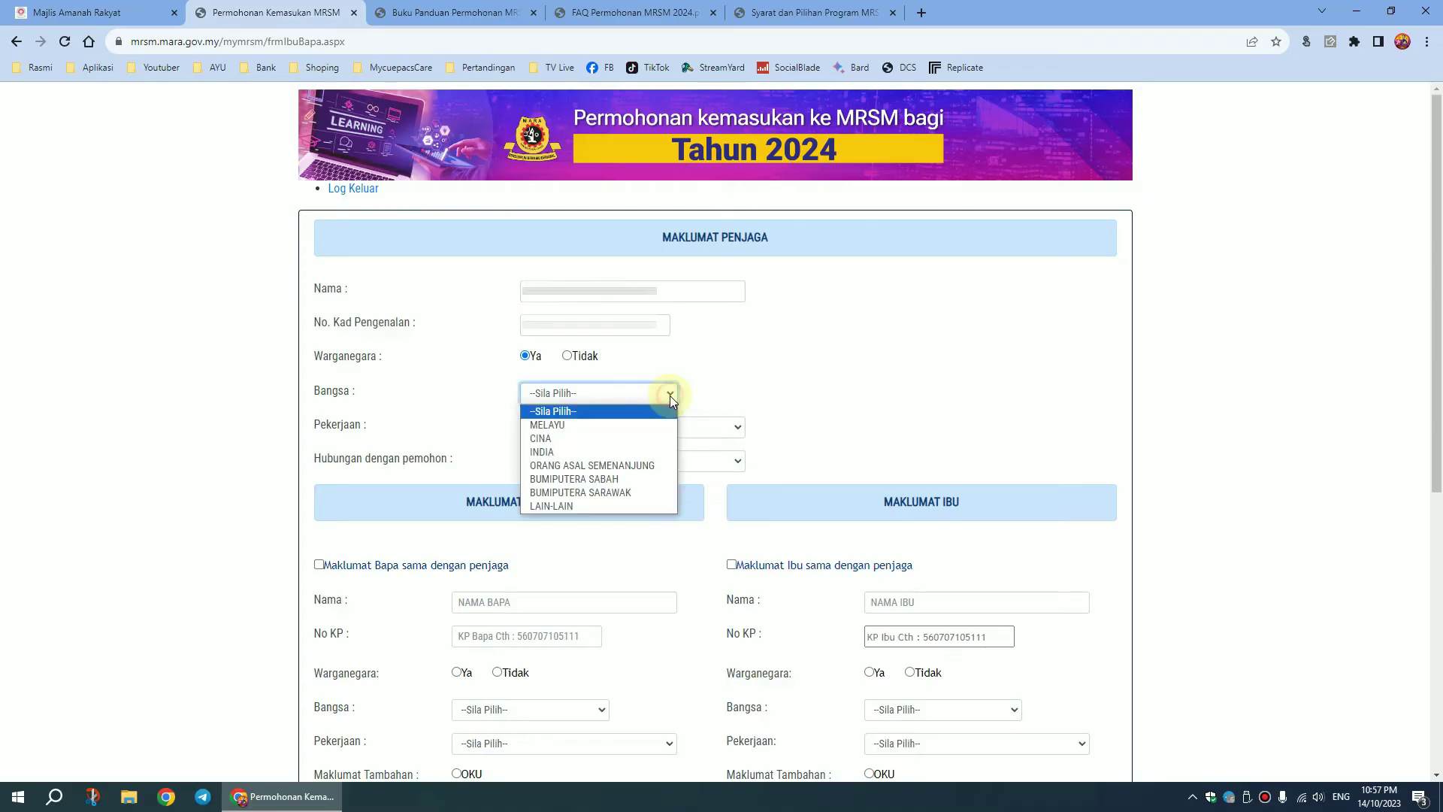
{"action": "left_click", "coordinate": [623, 425]}
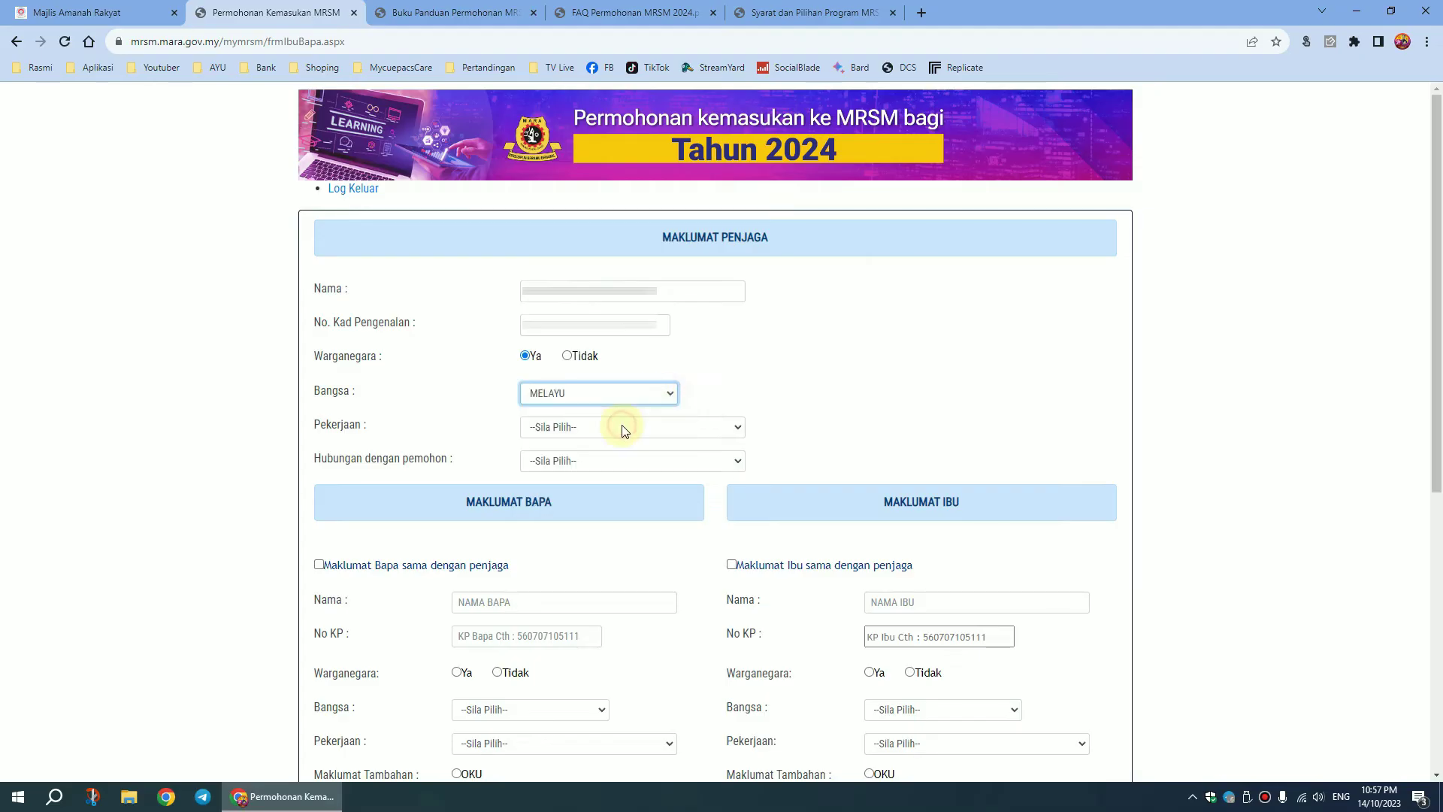
{"action": "left_click", "coordinate": [712, 434]}
{"action": "left_click", "coordinate": [721, 485]}
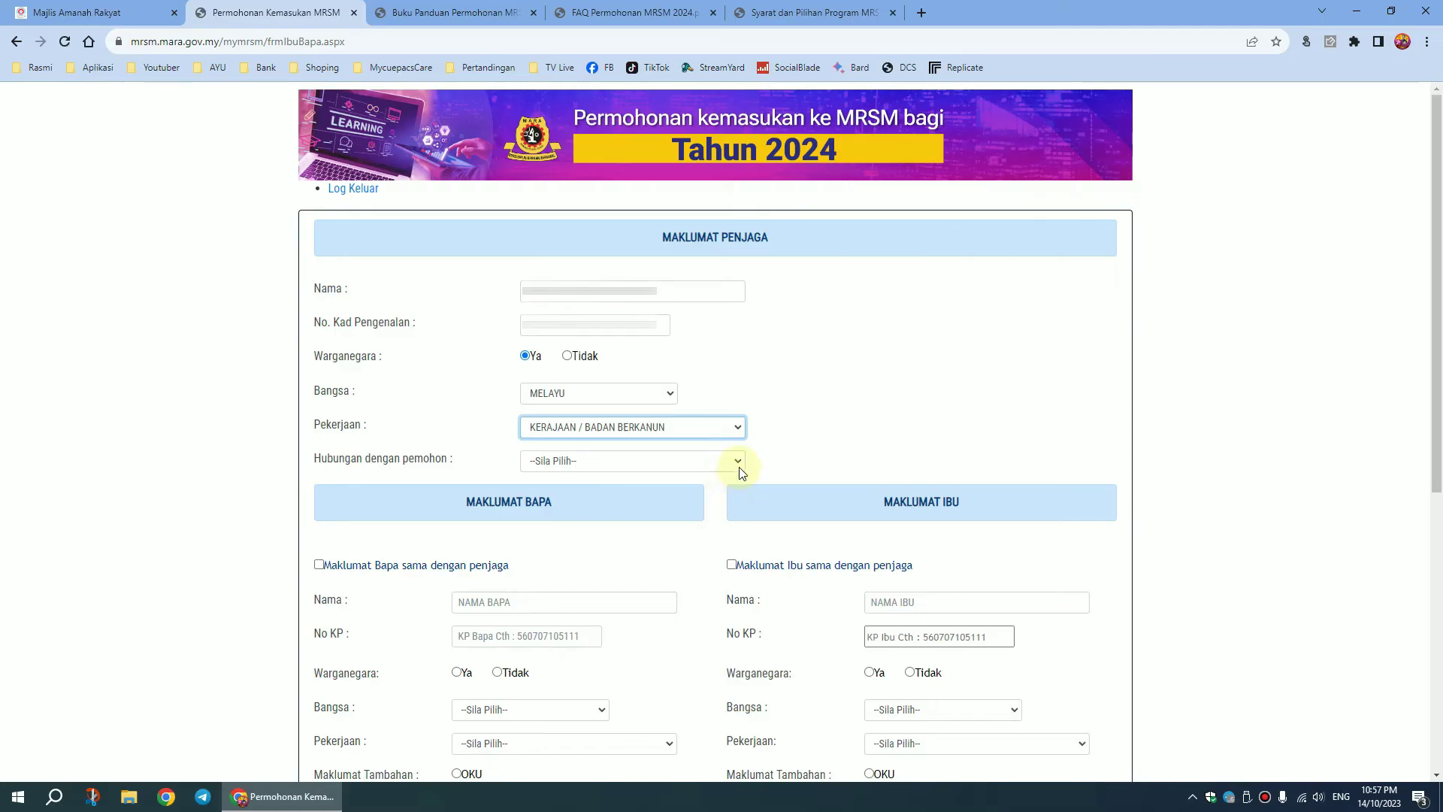
{"action": "left_click", "coordinate": [738, 464]}
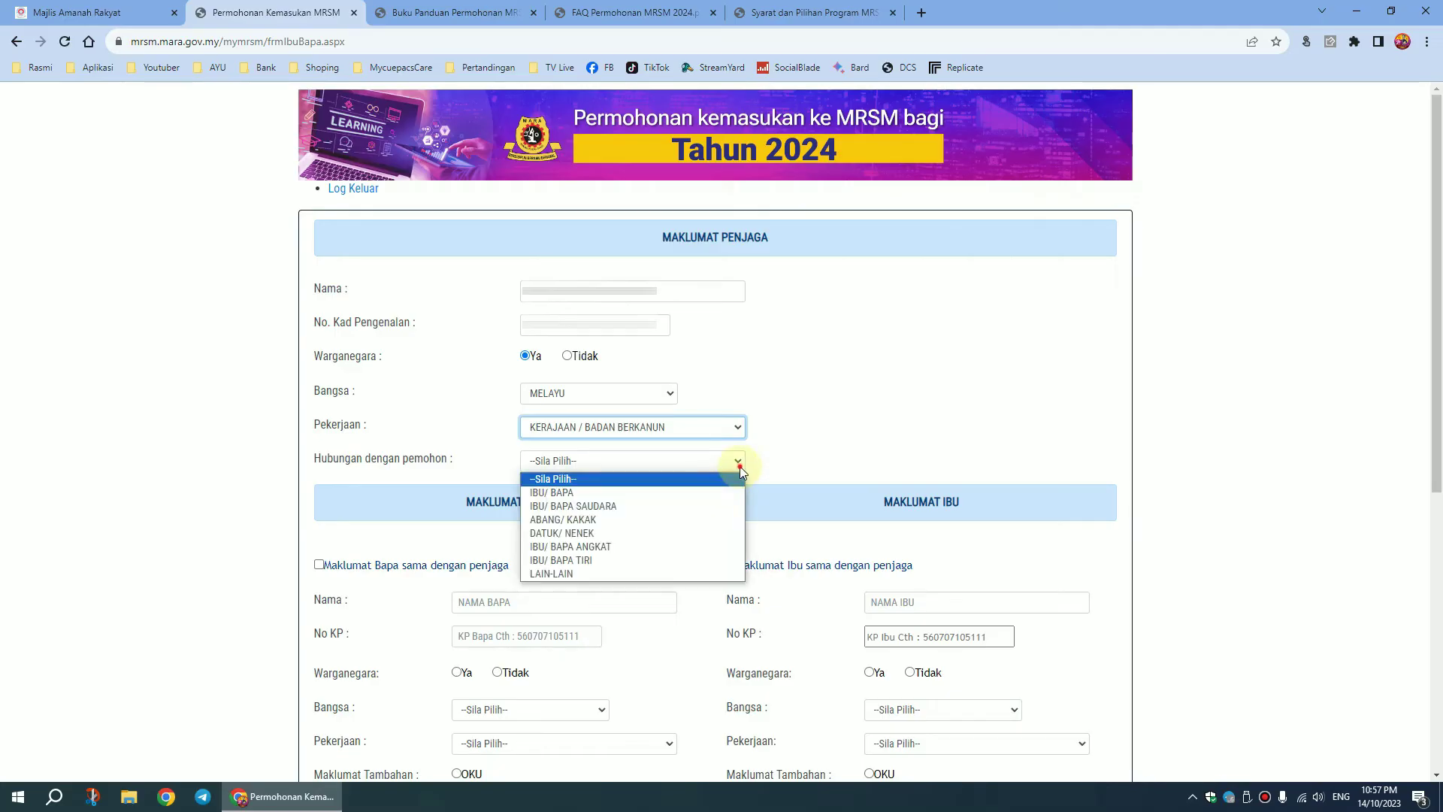
{"action": "left_click", "coordinate": [660, 493]}
Step: Mark the father's details as the same as the guardian's and set the father's Warganegara to Ya
{"action": "scroll", "coordinate": [545, 149], "scroll_direction": "down", "scroll_amount": 5}
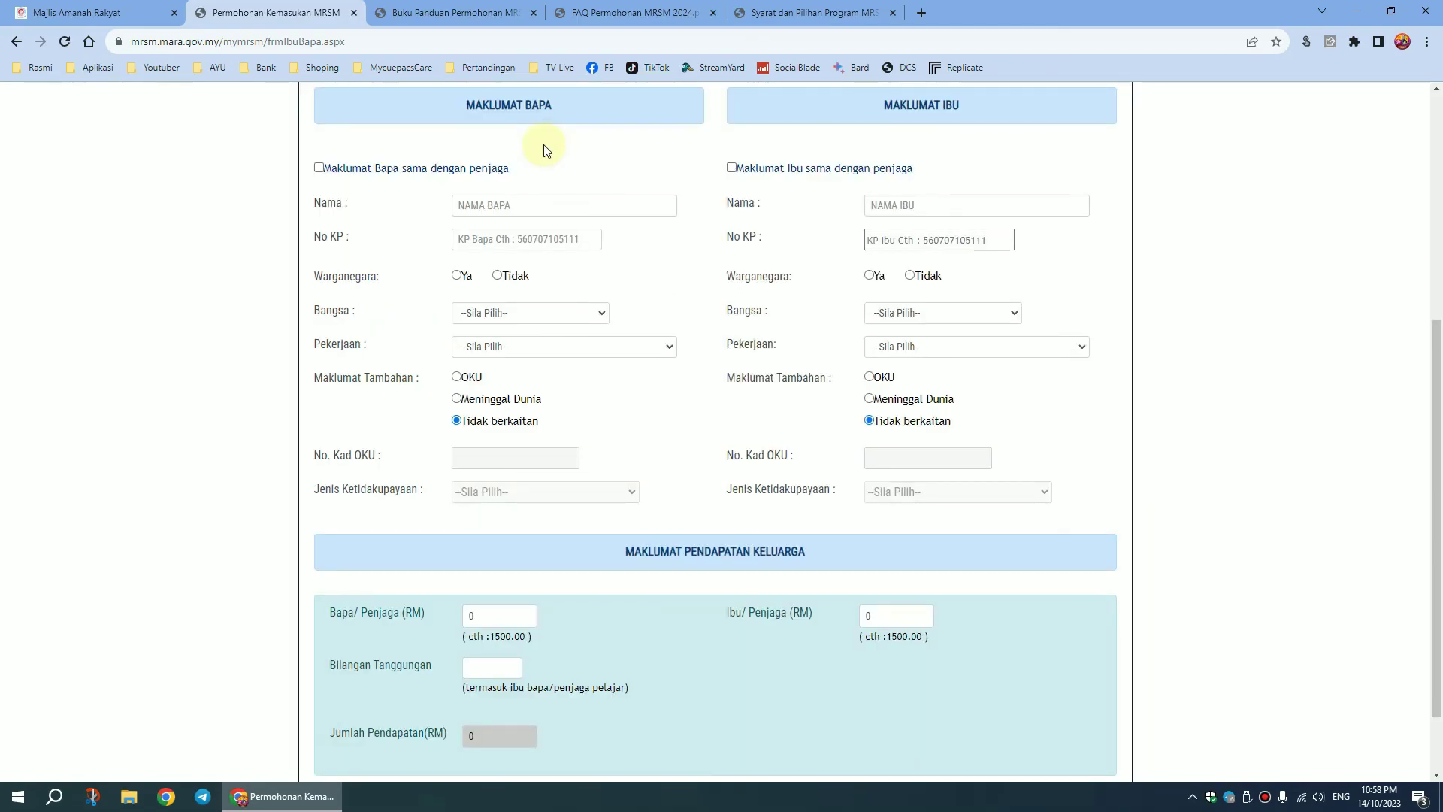
{"action": "left_click", "coordinate": [320, 170]}
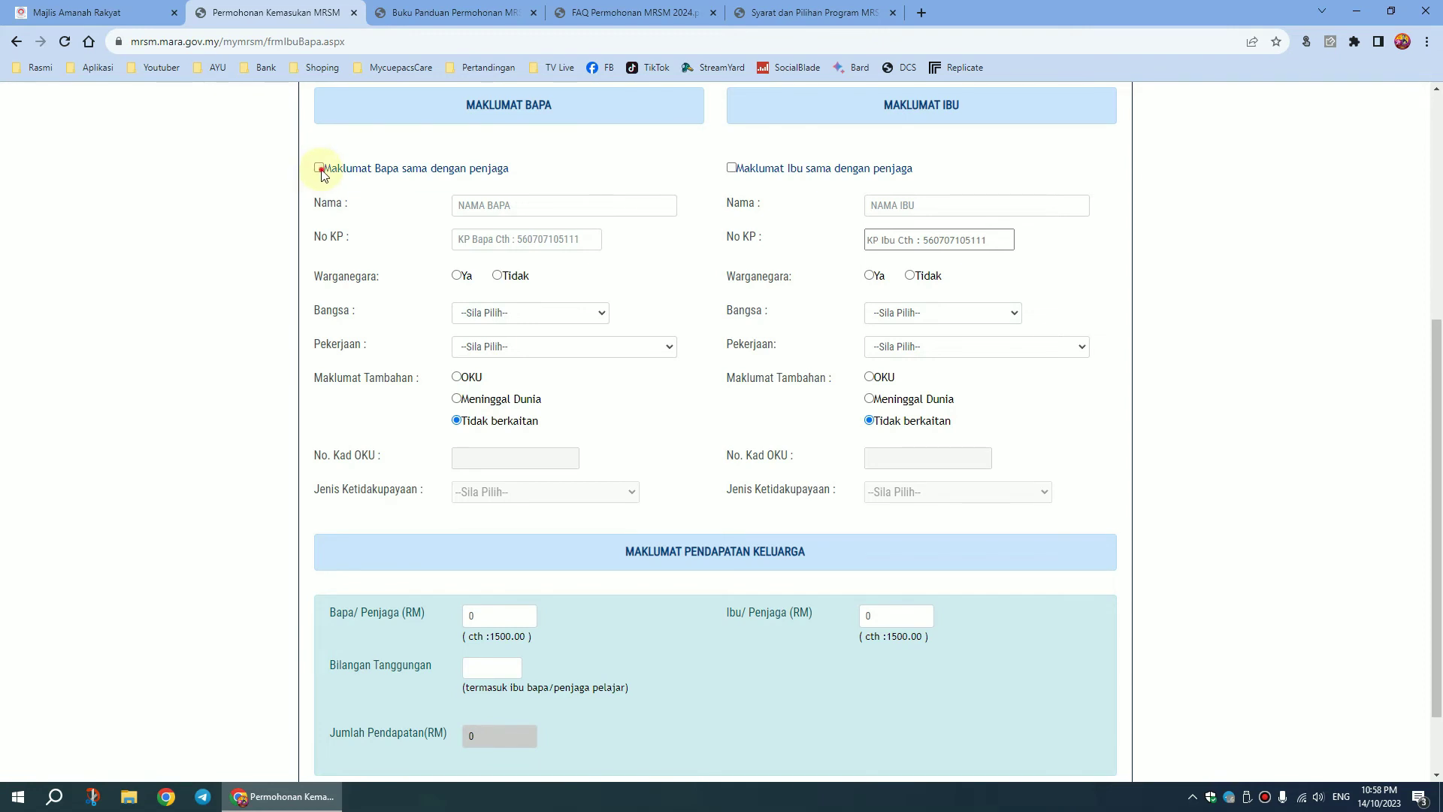
{"action": "left_click", "coordinate": [460, 276]}
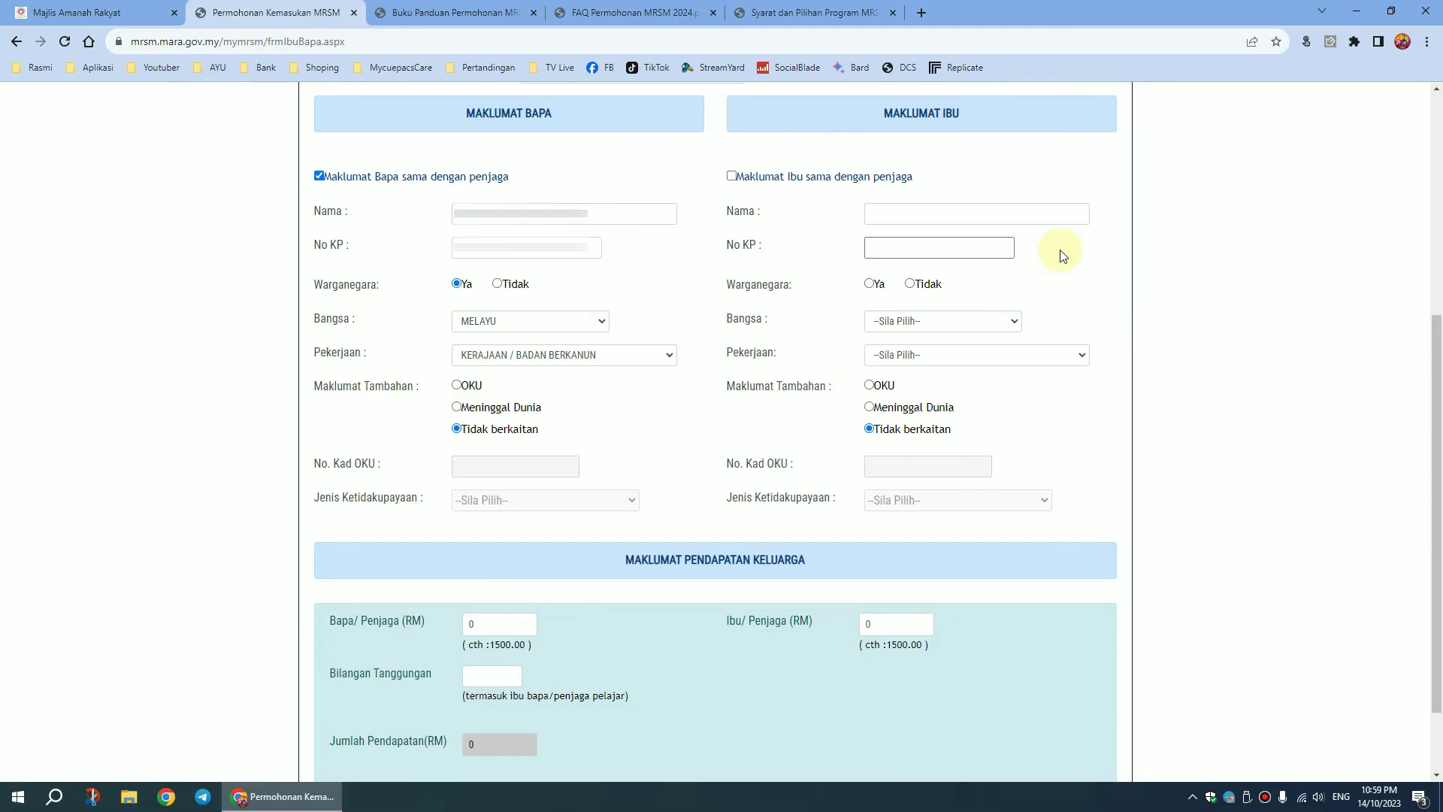
Step: Enter the mother's name and identity card number
{"action": "left_click", "coordinate": [1002, 211]}
{"action": "key", "text": "ctrl+v"}
{"action": "left_click", "coordinate": [970, 246]}
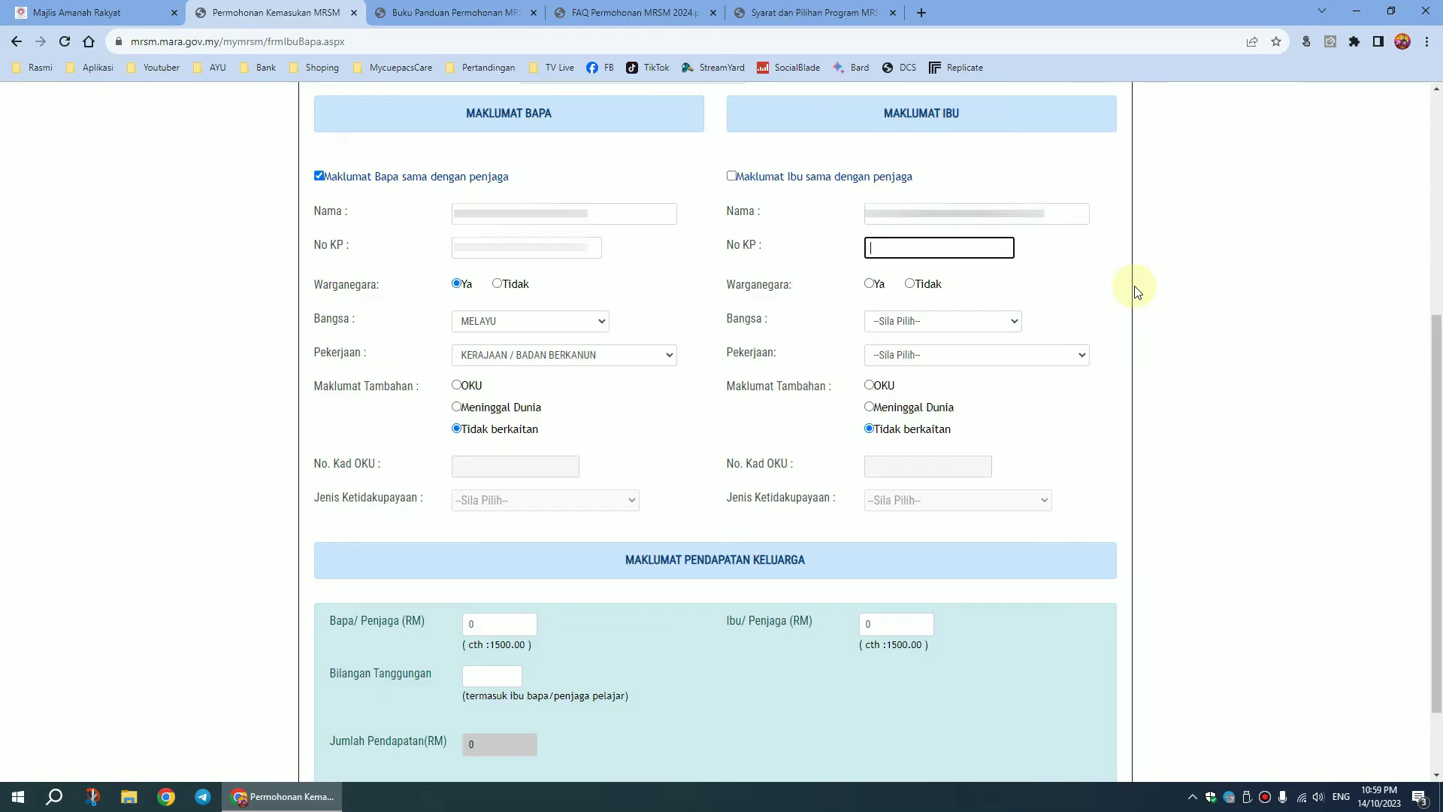
{"action": "key", "text": "ctrl+v"}
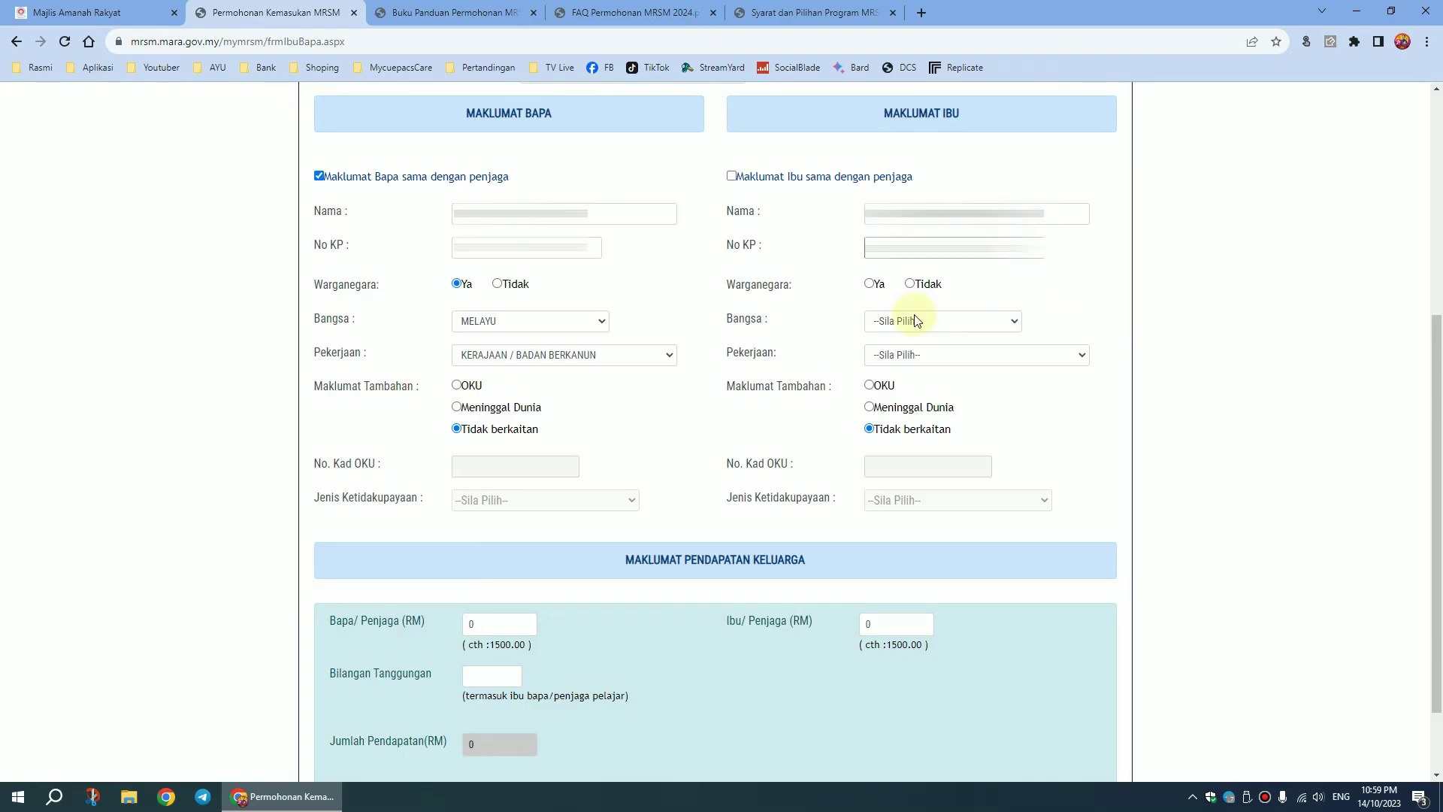
Step: Set the mother's Warganegara to Ya, Bangsa to MELAYU and Pekerjaan to KERAJAAN / BADAN BERKANUN
{"action": "left_click", "coordinate": [870, 283]}
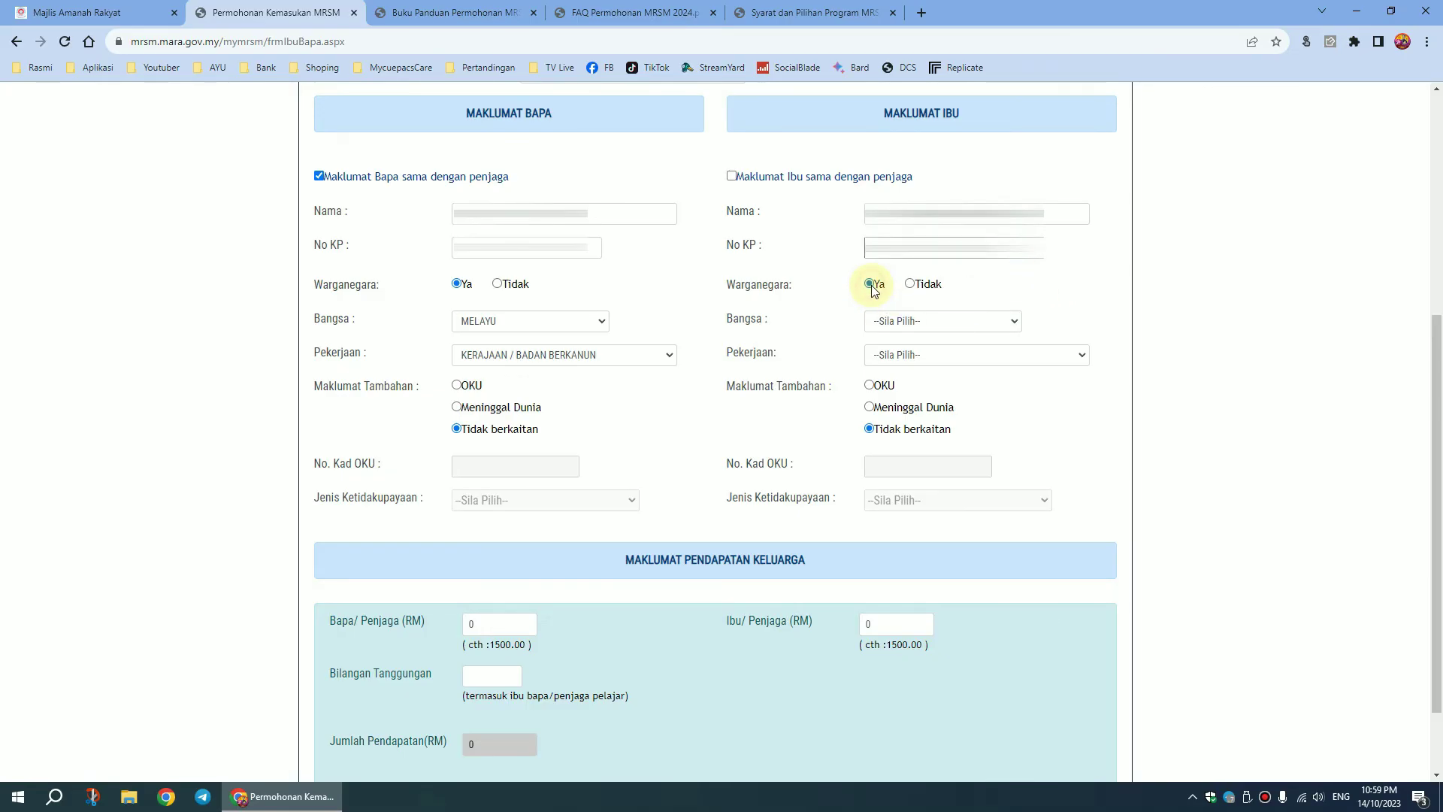
{"action": "left_click", "coordinate": [1007, 321]}
{"action": "left_click", "coordinate": [992, 349]}
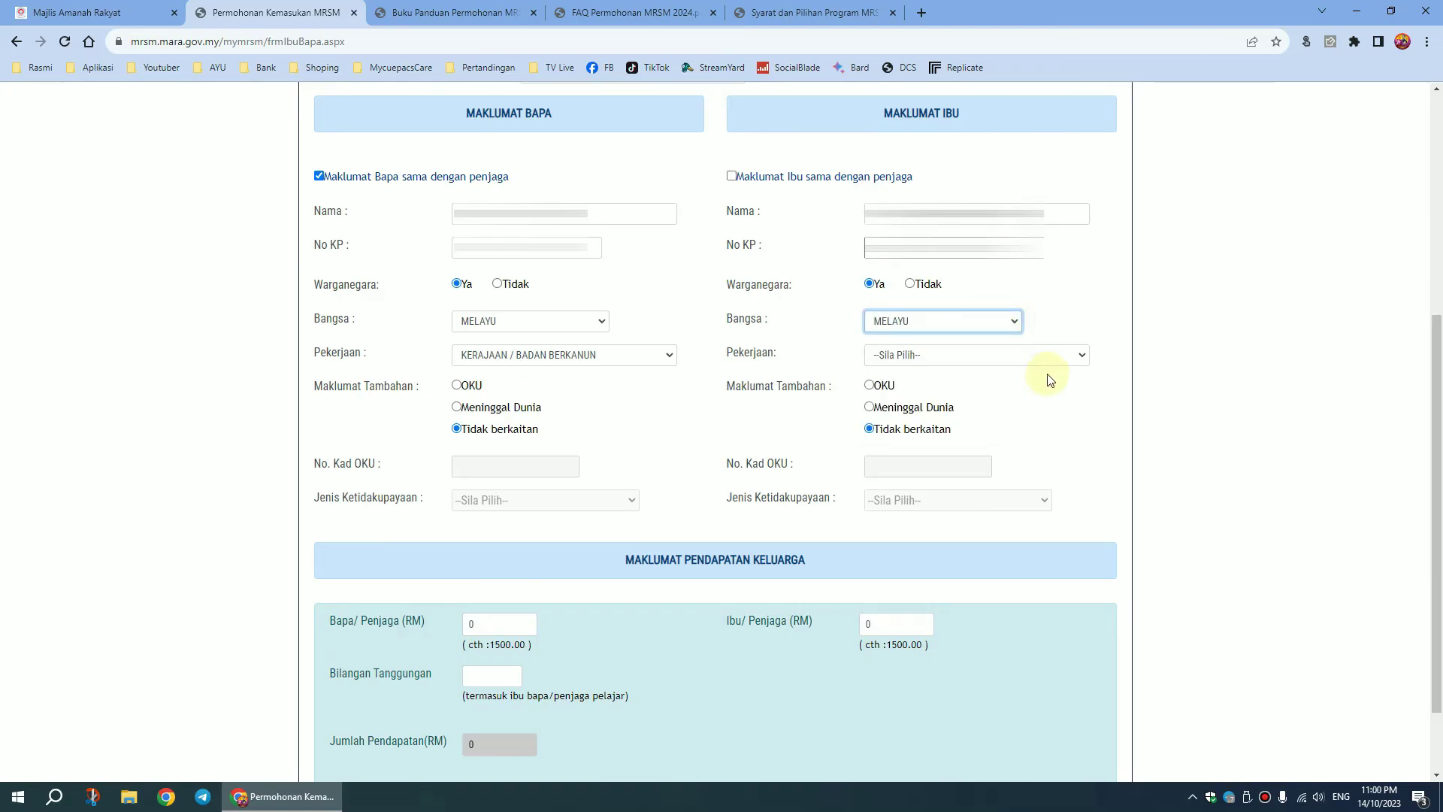
{"action": "left_click", "coordinate": [1083, 354]}
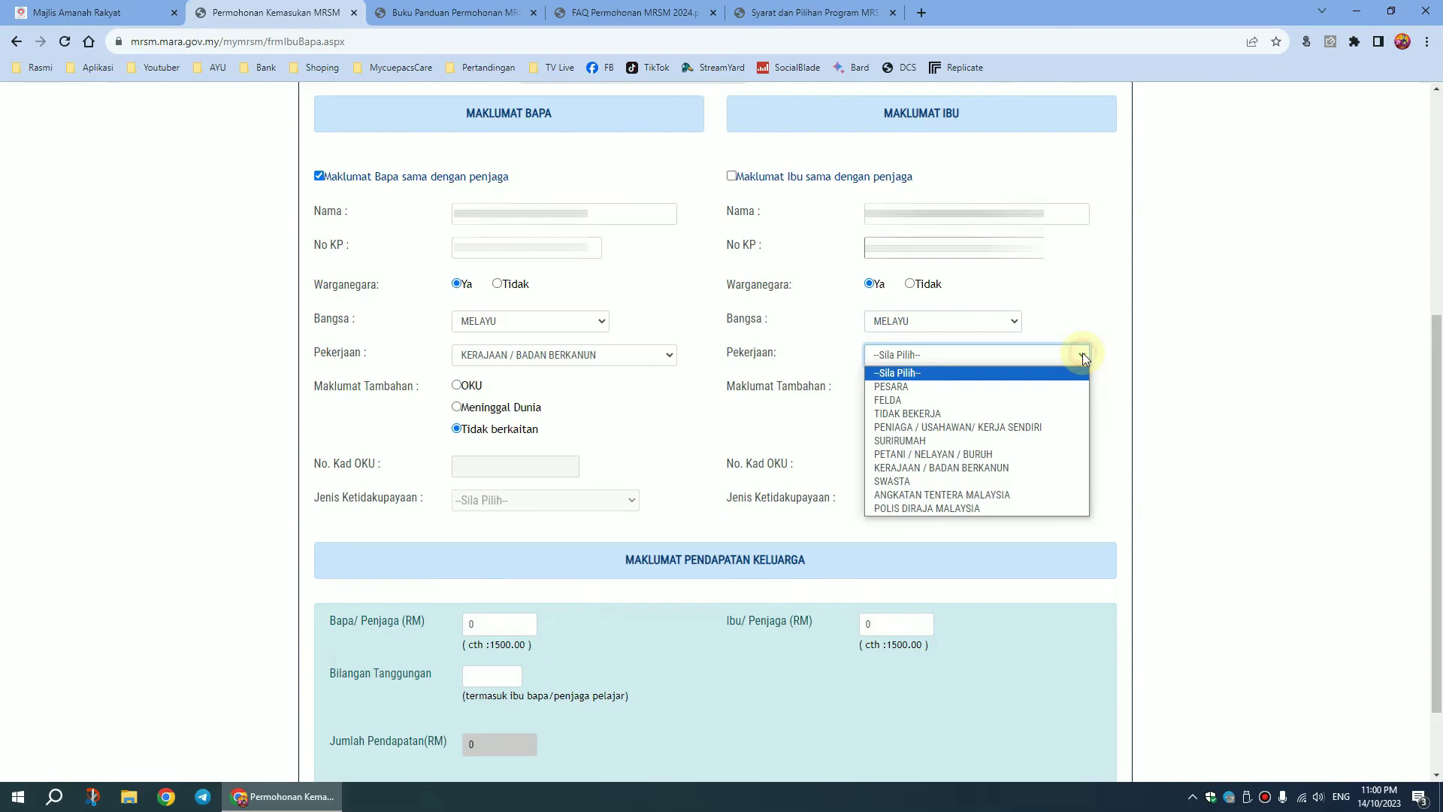
{"action": "left_click", "coordinate": [1040, 423]}
Step: Set Bilangan Tanggungan to 5, save the family details and continue to the program and MRSM selection page
{"action": "scroll", "coordinate": [663, 500], "scroll_direction": "down", "scroll_amount": 2}
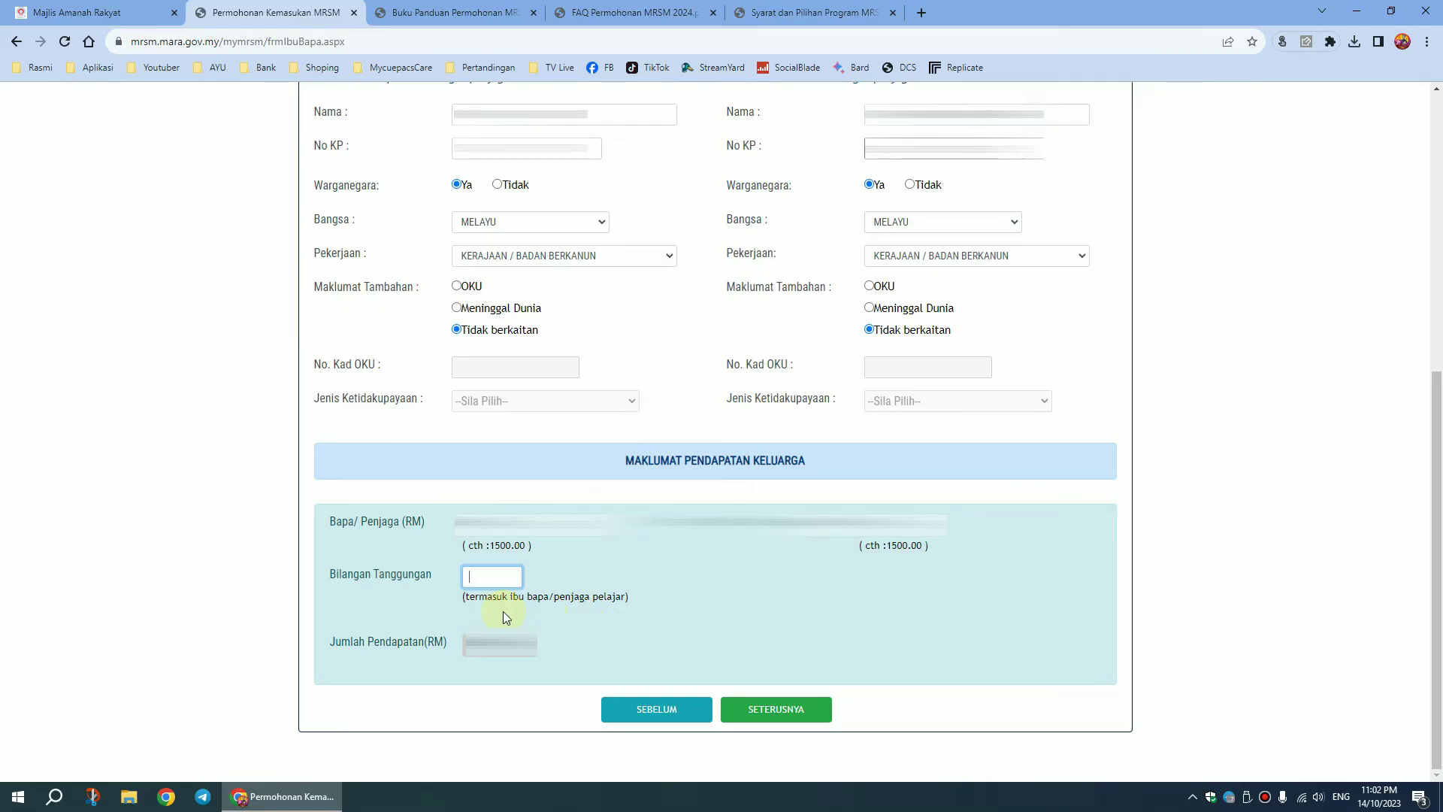
{"action": "type", "text": "5"}
{"action": "left_click", "coordinate": [540, 669]}
{"action": "left_click", "coordinate": [792, 721]}
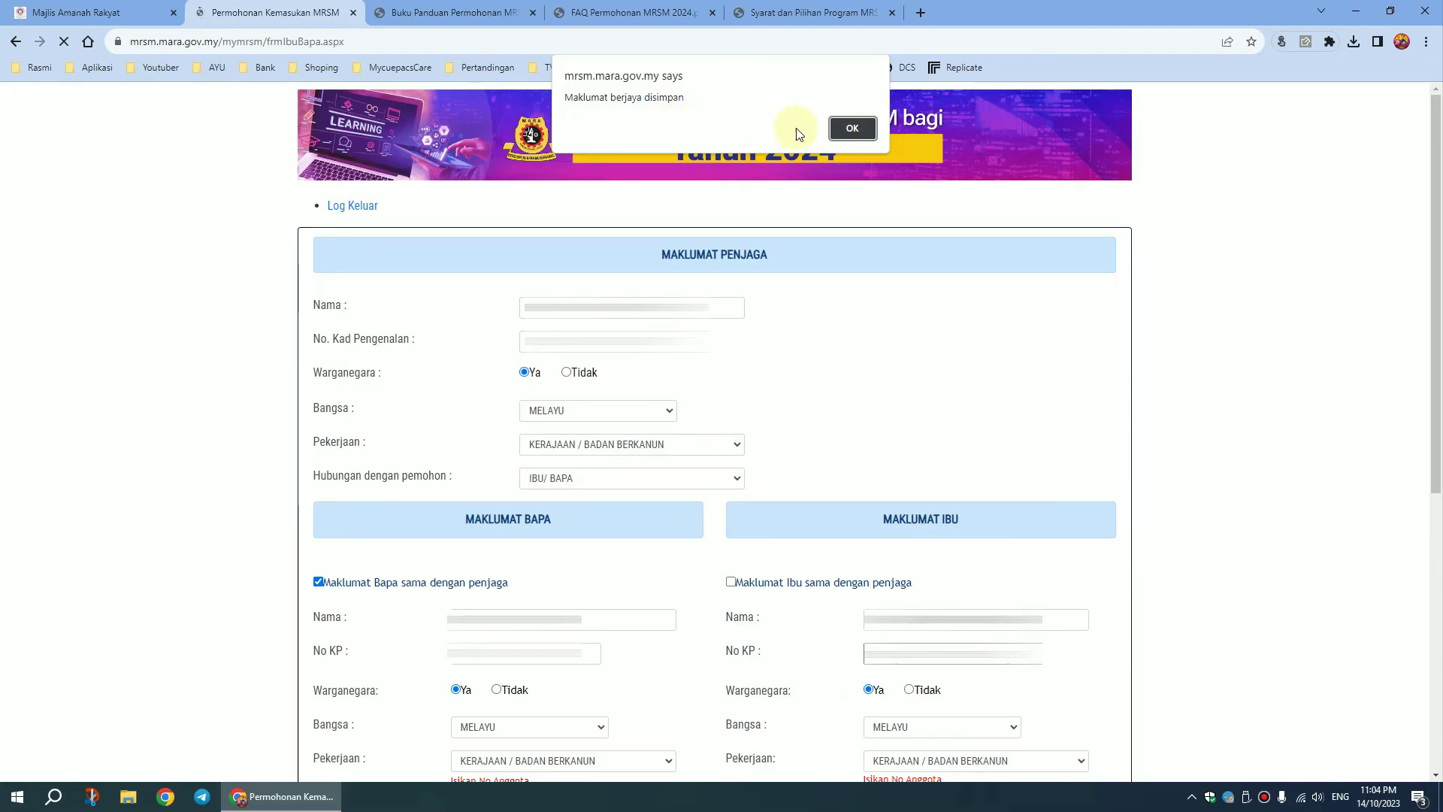
{"action": "left_click", "coordinate": [869, 132]}
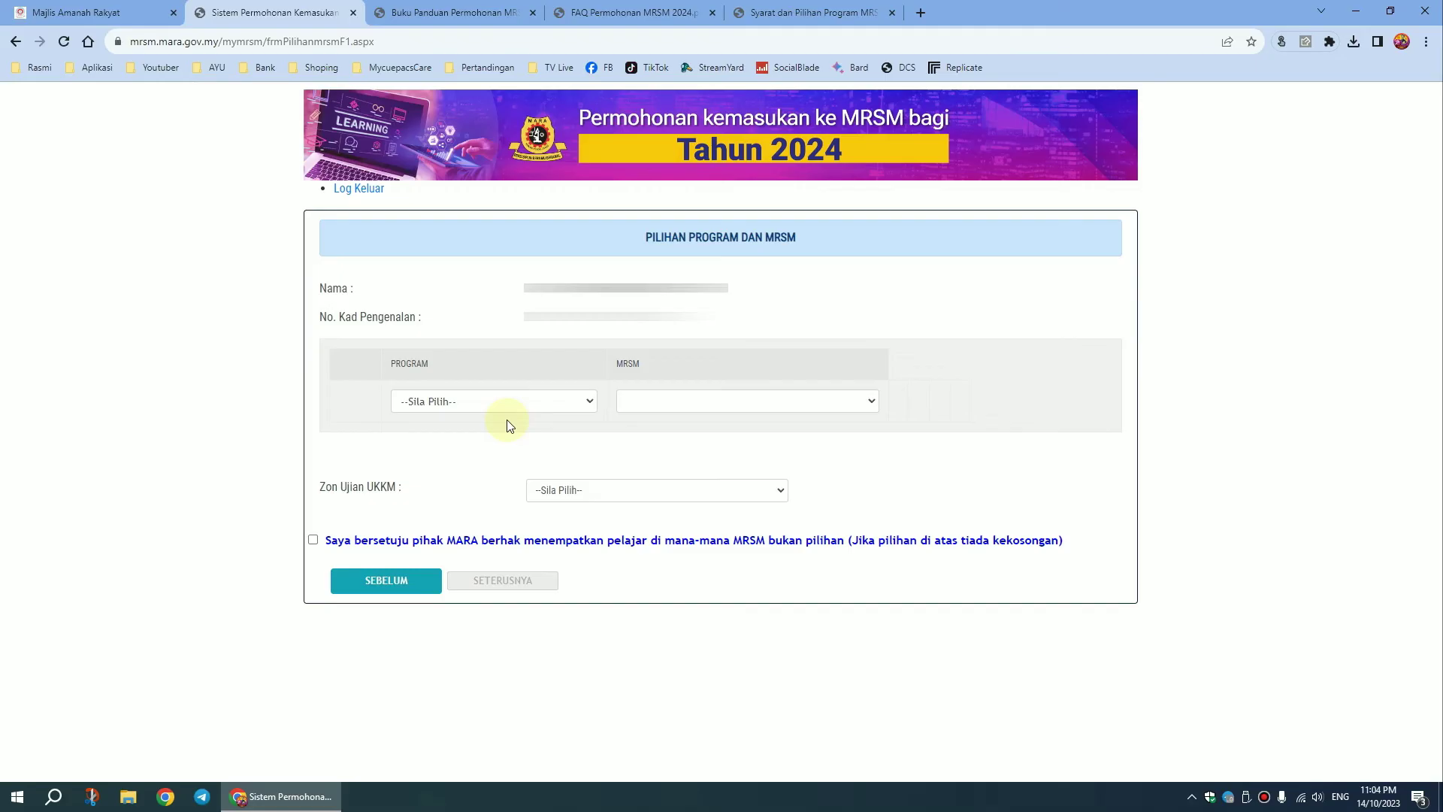
Step: Add PROGRAM PREMIER at MRSM TRANSKRIAN, NIBONG TEBAL, PULAU PINANG as the first choice
{"action": "left_click", "coordinate": [582, 405]}
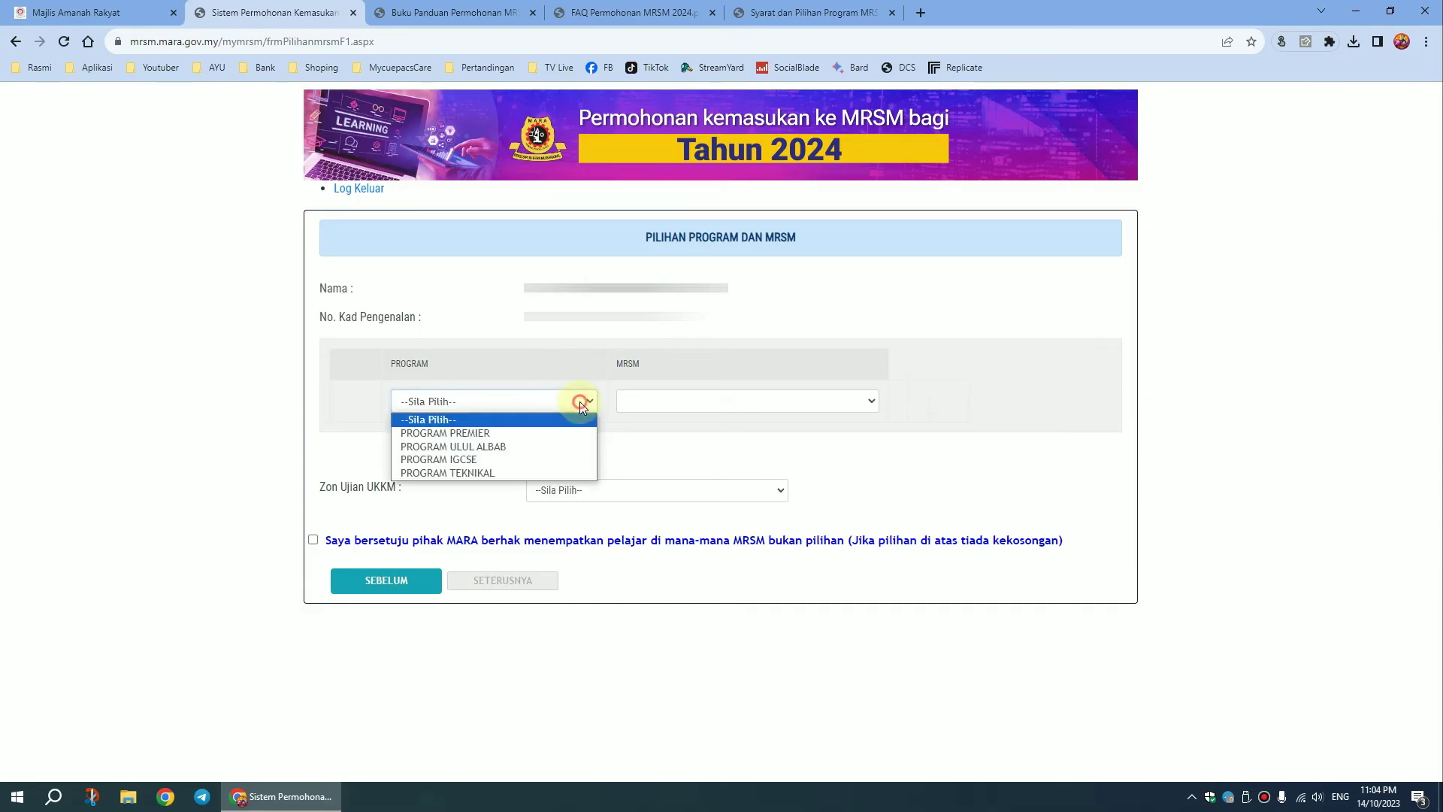
{"action": "left_click", "coordinate": [554, 433]}
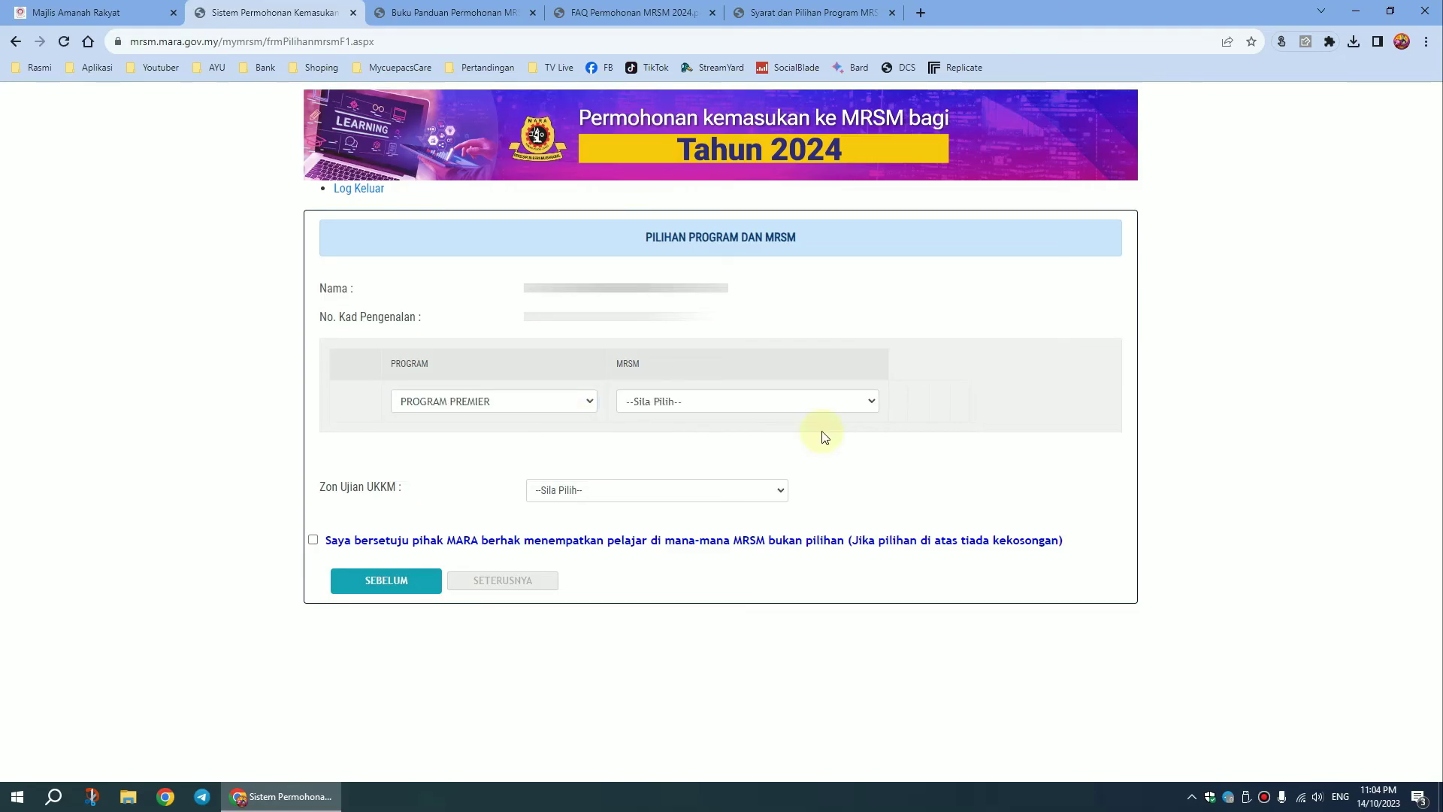
{"action": "left_click", "coordinate": [873, 404]}
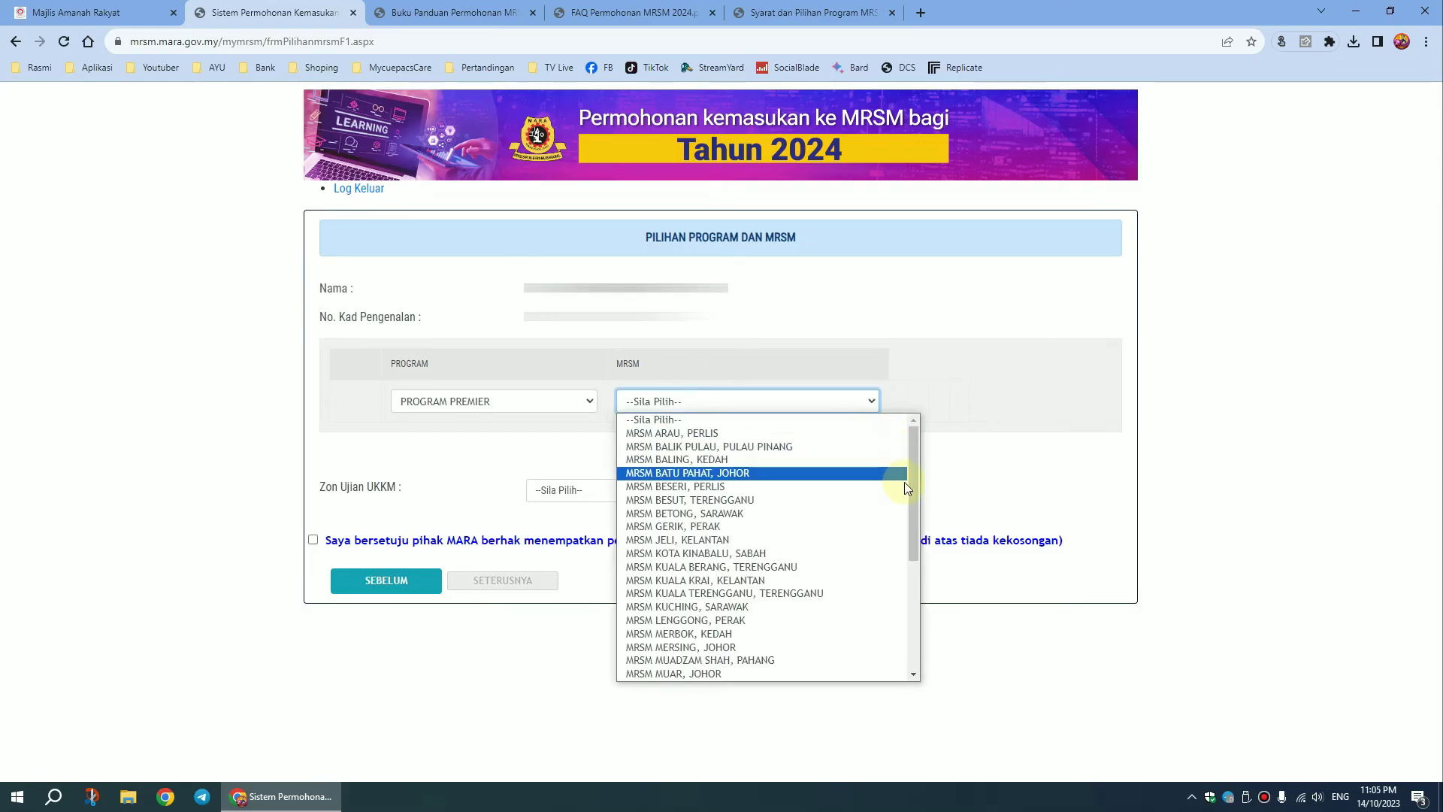
{"action": "scroll", "coordinate": [778, 583], "scroll_direction": "down", "scroll_amount": 5}
{"action": "left_click", "coordinate": [778, 580]}
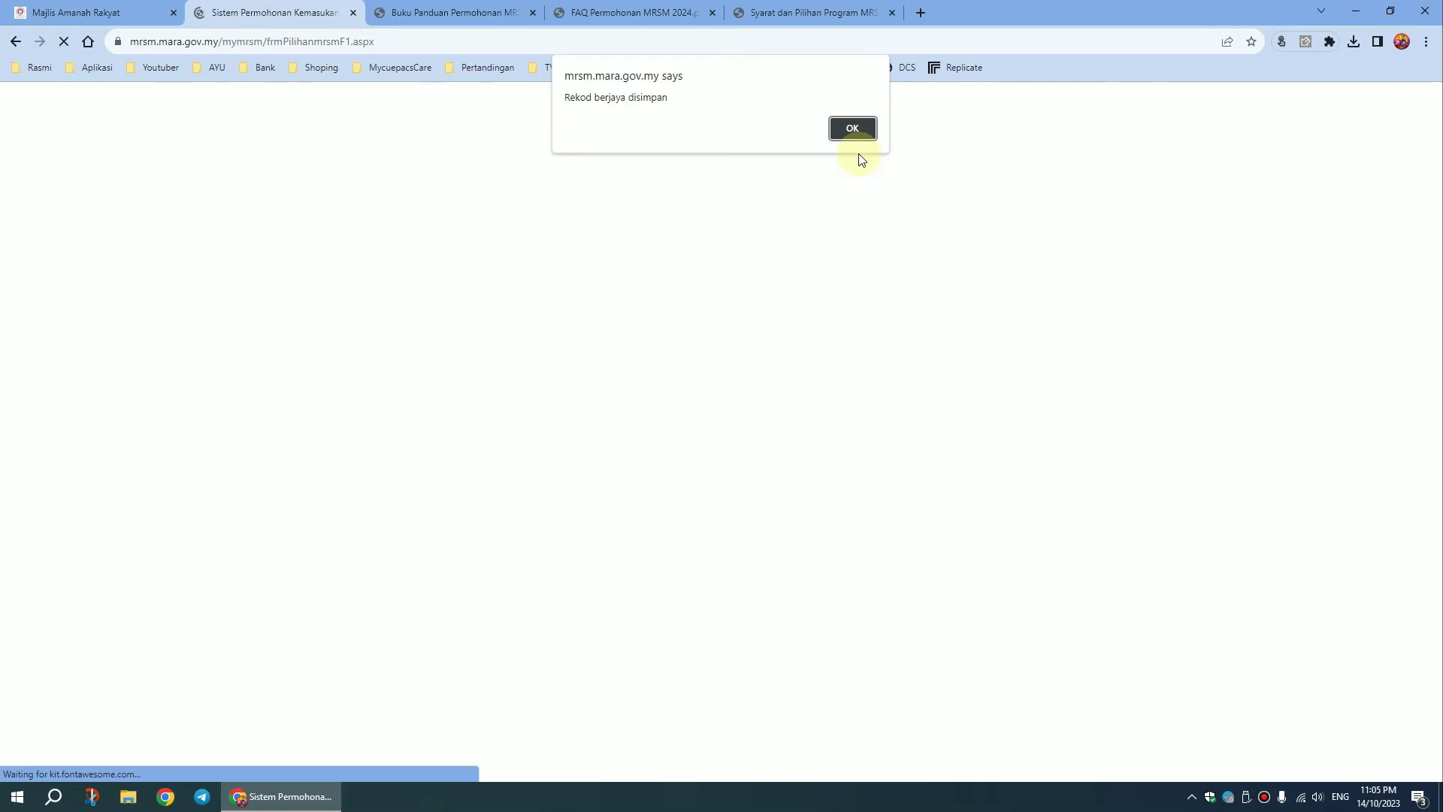
{"action": "left_click", "coordinate": [853, 129]}
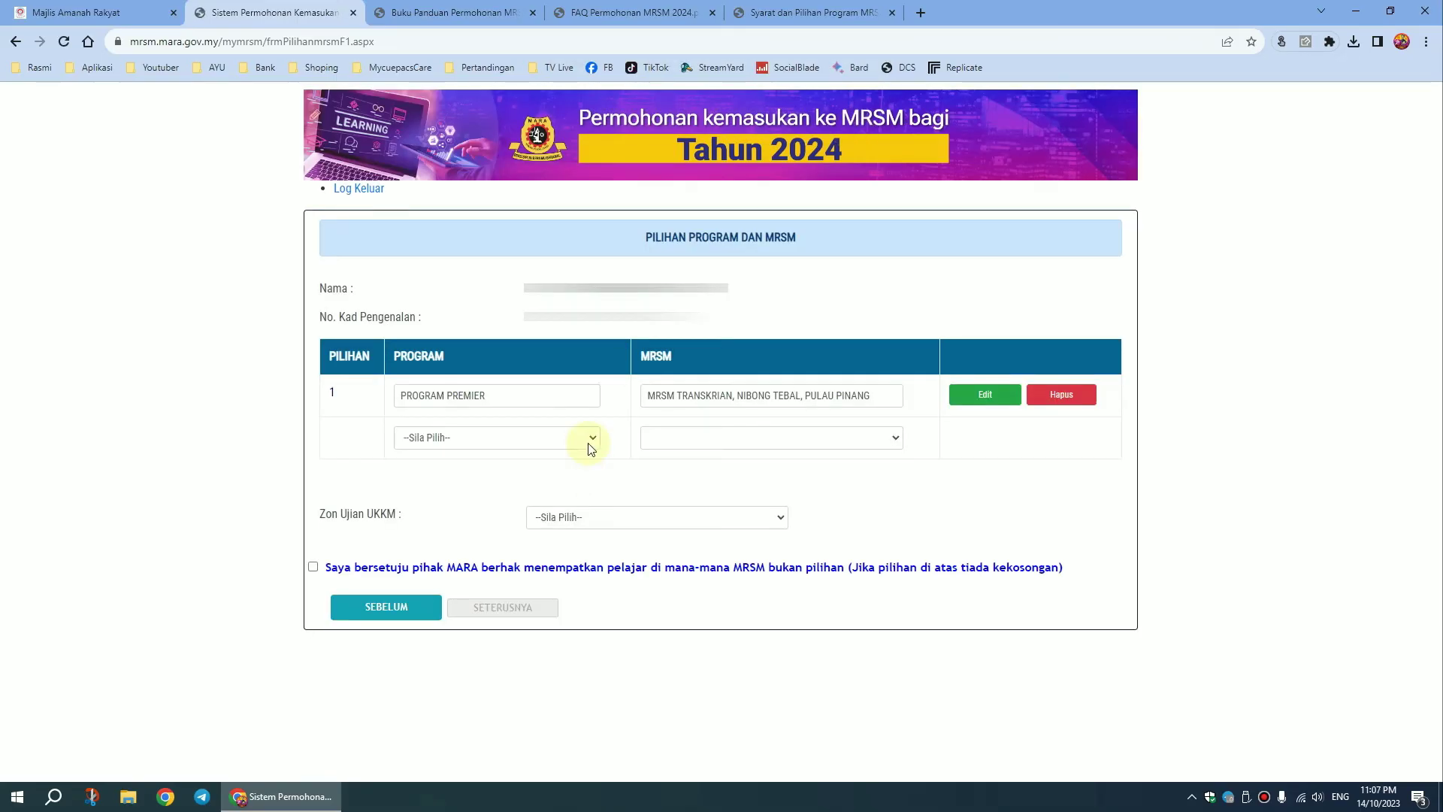
Step: Add PROGRAM PREMIER at MRSM PDRM KULIM, KEDAH as the second choice
{"action": "left_click", "coordinate": [591, 443]}
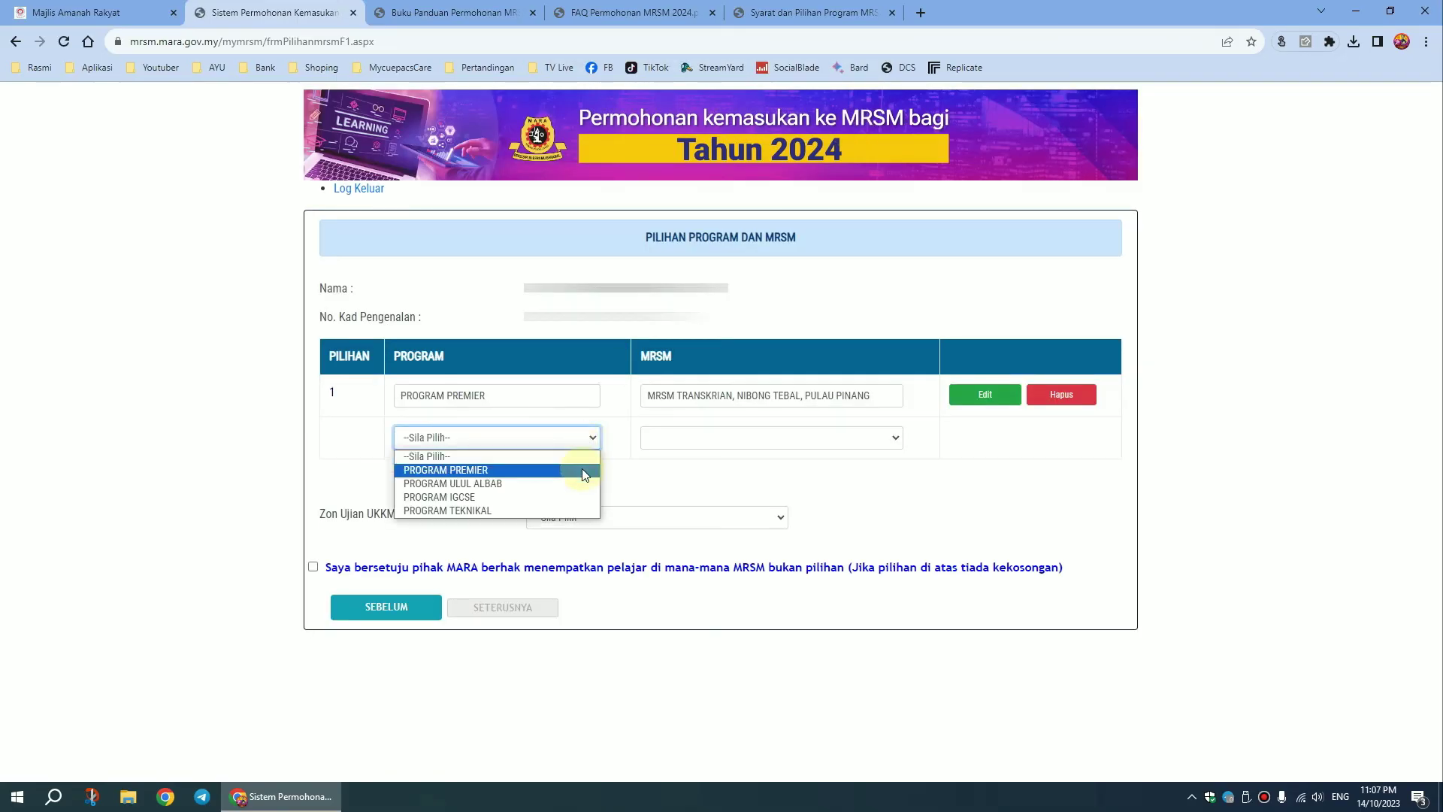
{"action": "left_click", "coordinate": [583, 470]}
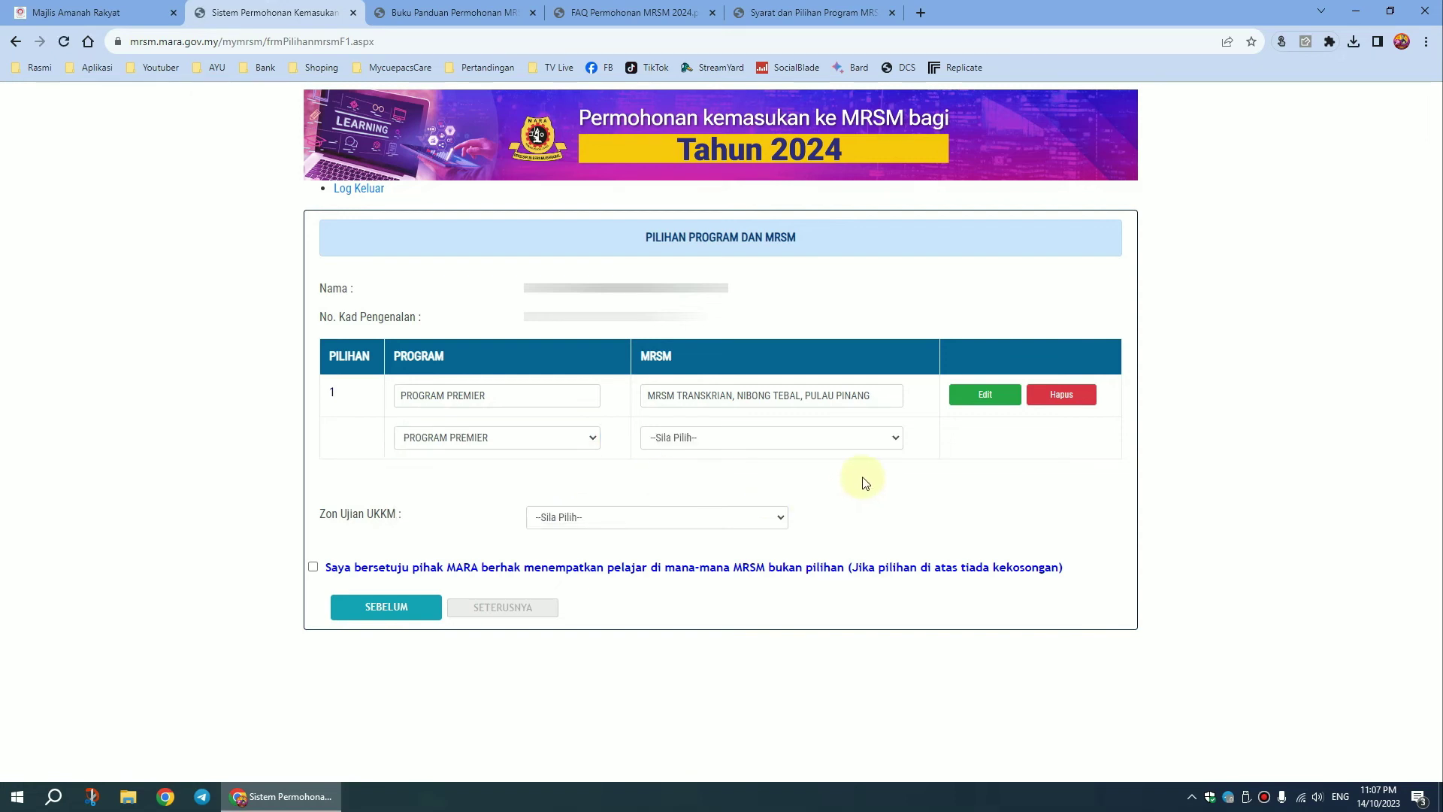
{"action": "left_click", "coordinate": [895, 443]}
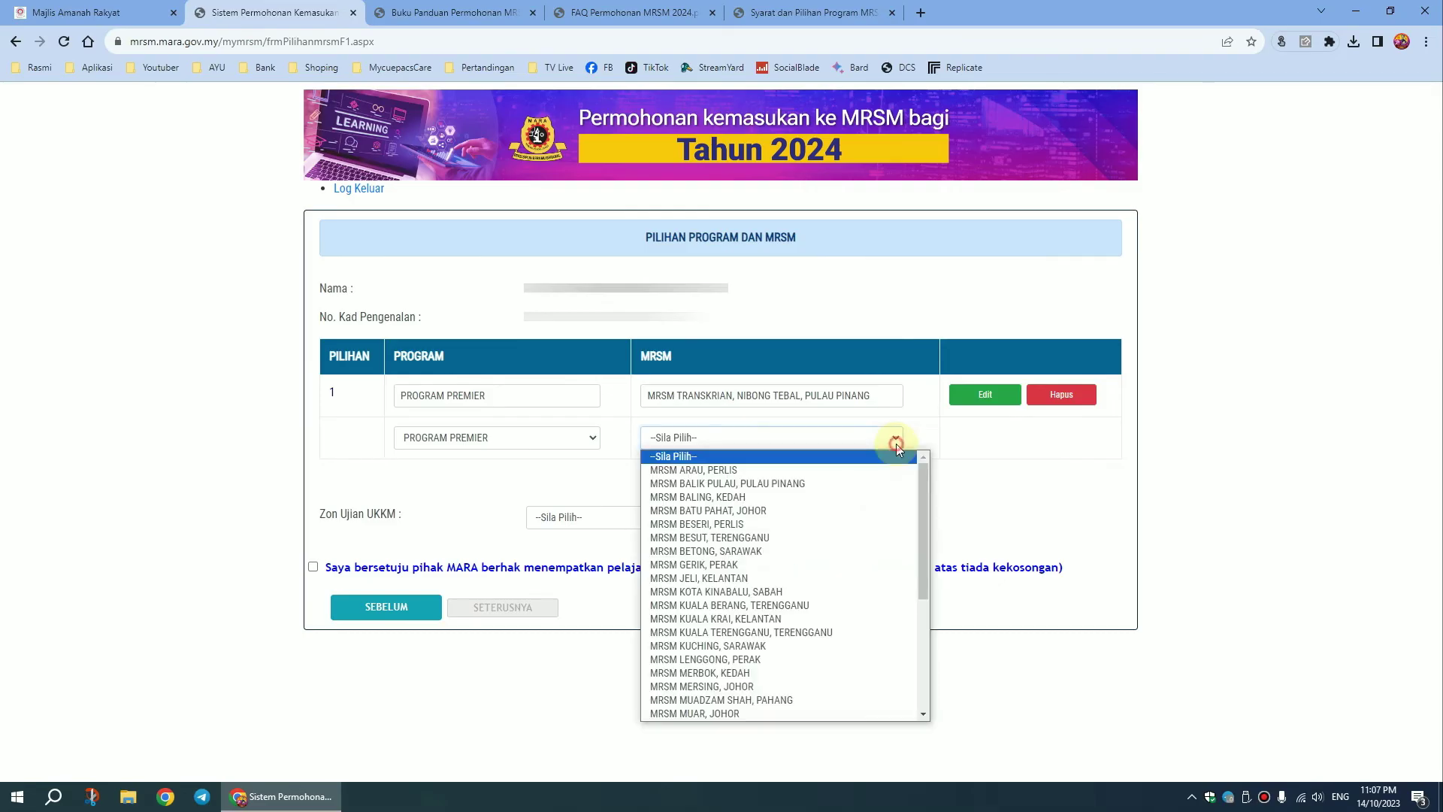
{"action": "scroll", "coordinate": [803, 644], "scroll_direction": "down", "scroll_amount": 2}
{"action": "left_click", "coordinate": [803, 644]}
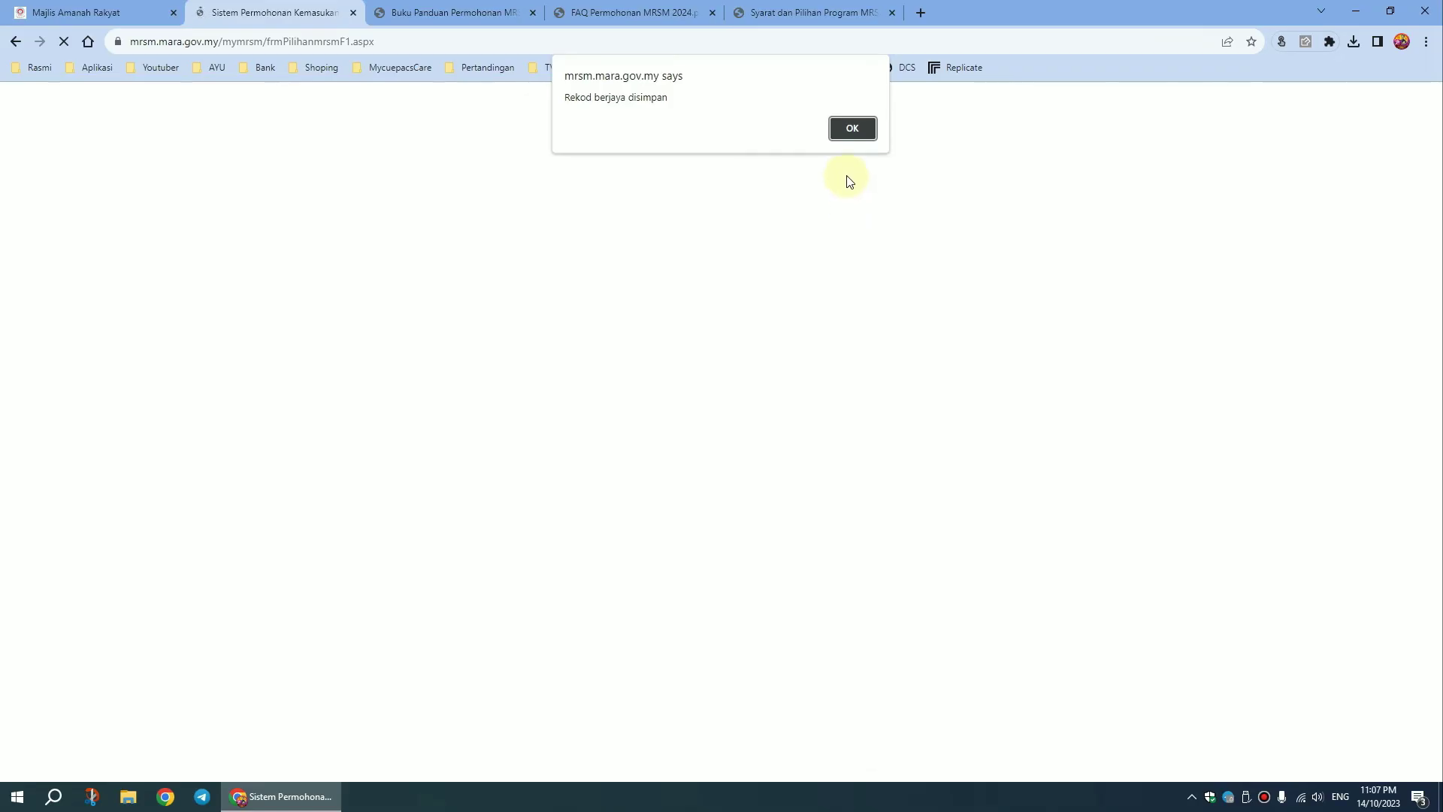
{"action": "left_click", "coordinate": [852, 129]}
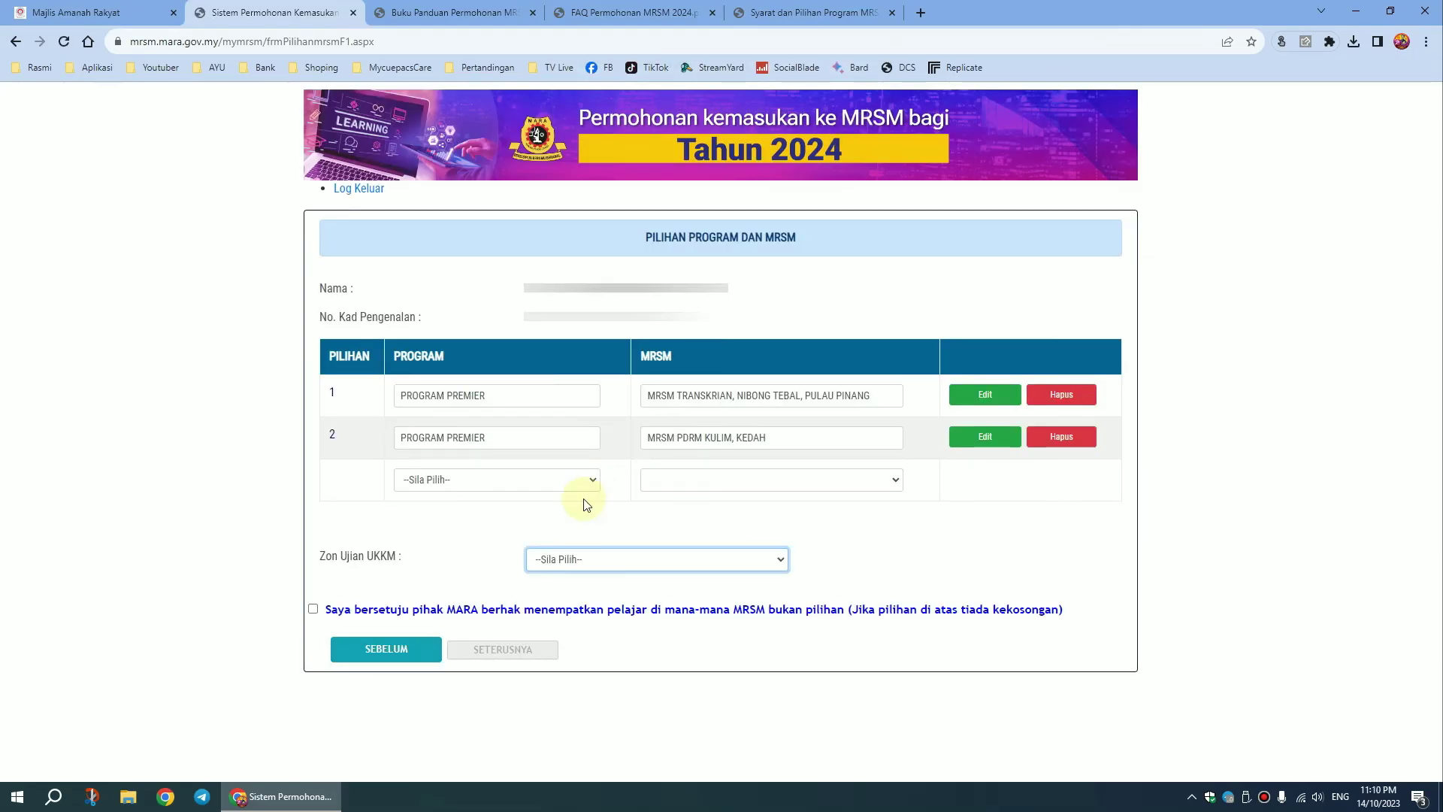
Step: Add PROGRAM PREMIER at MRSM MERBOK, KEDAH as the third choice
{"action": "left_click", "coordinate": [586, 484]}
{"action": "left_click", "coordinate": [602, 498]}
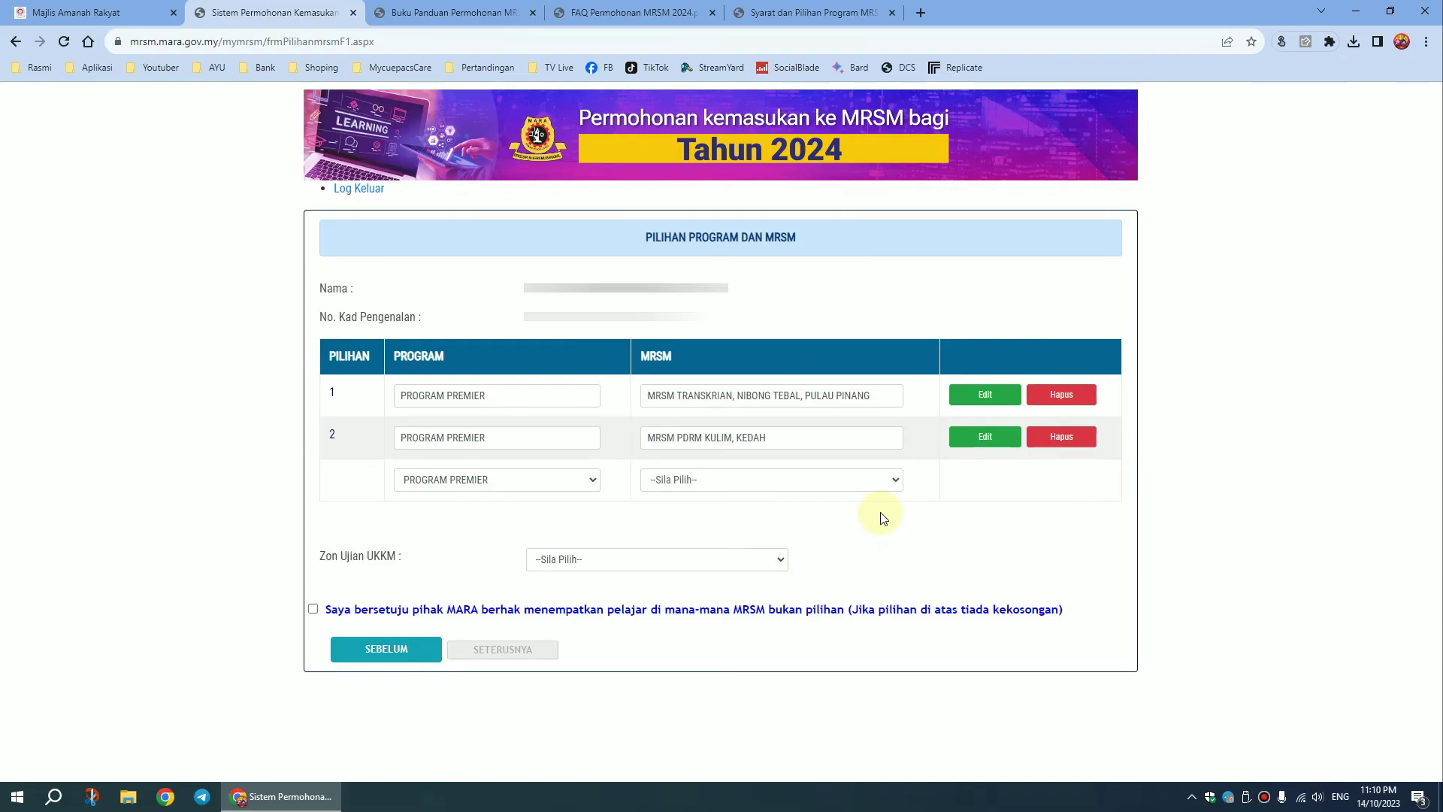
{"action": "left_click", "coordinate": [898, 481]}
{"action": "left_click", "coordinate": [703, 715]}
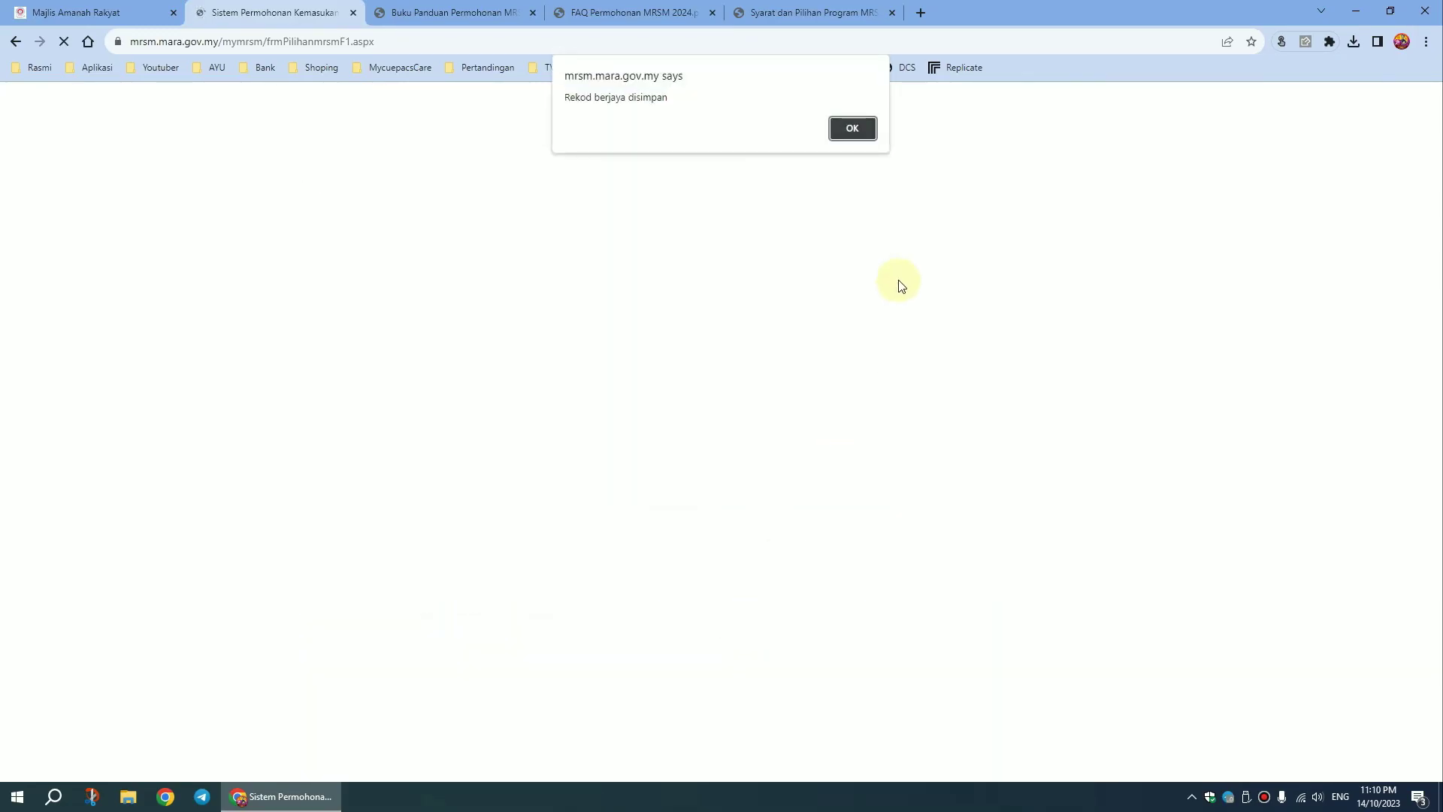
{"action": "left_click", "coordinate": [860, 127]}
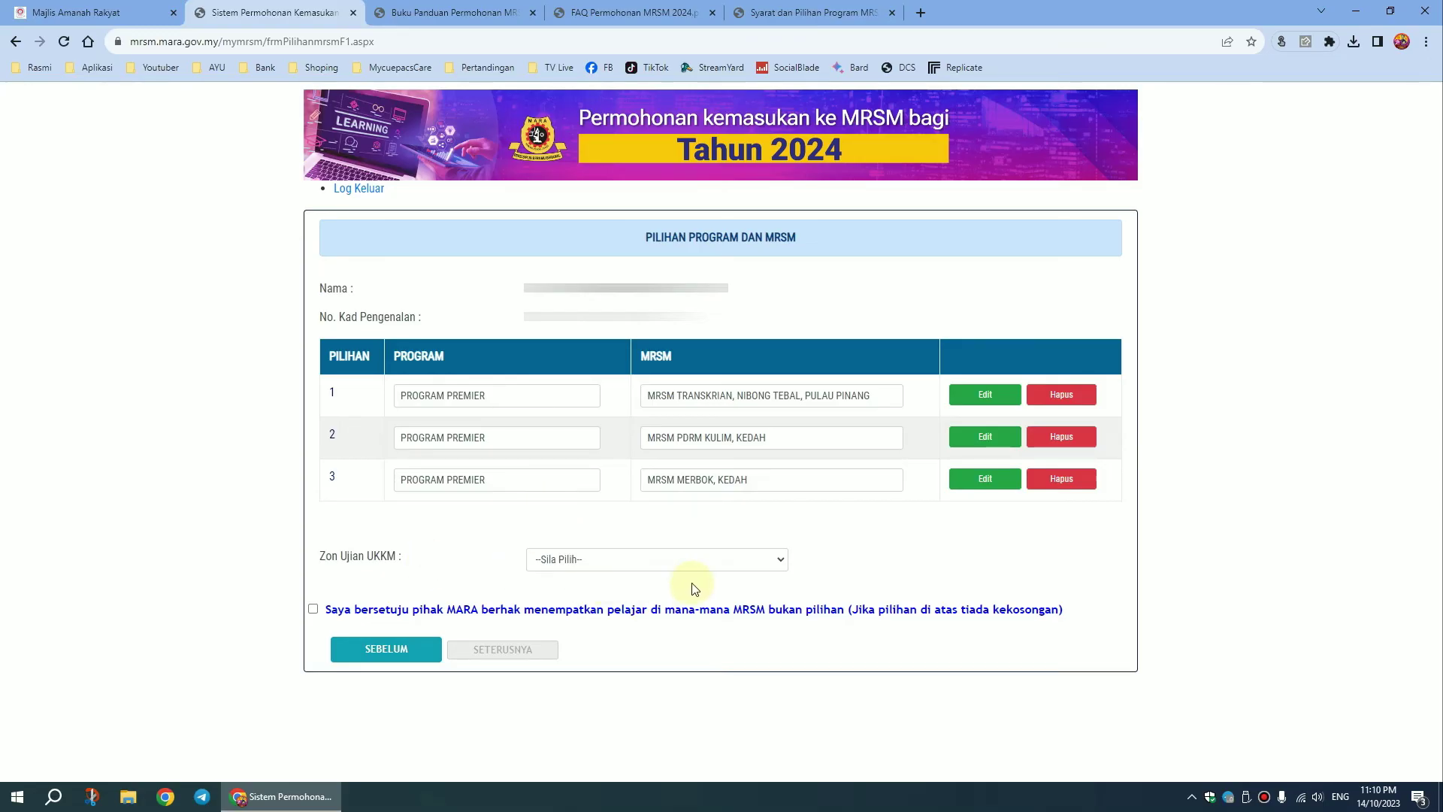
Step: Set Zon Ujian UKKM to ZON UTARA, agree to placement at any non-chosen MRSM, and continue to the declaration page
{"action": "left_click", "coordinate": [780, 559]}
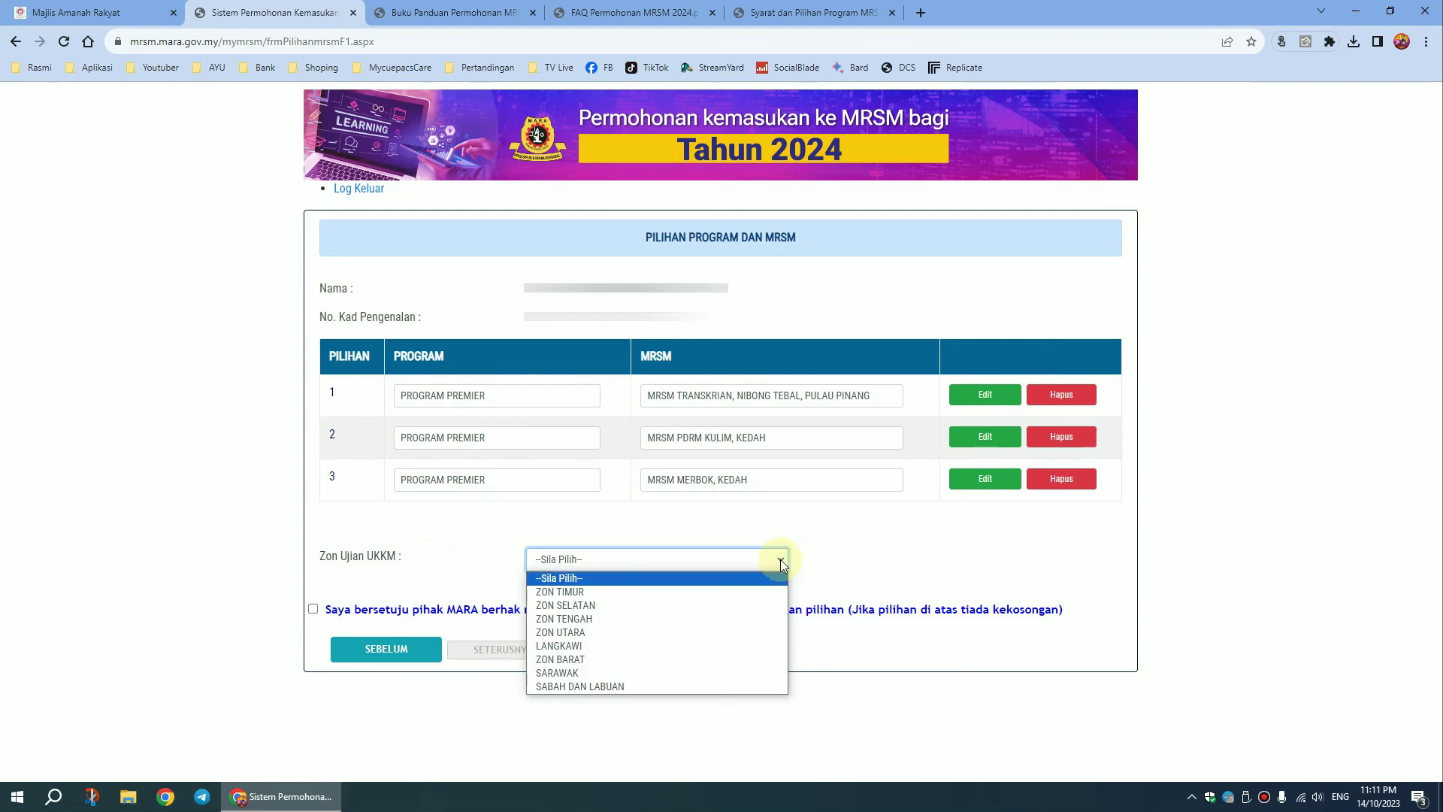
{"action": "left_click", "coordinate": [752, 632]}
{"action": "left_click", "coordinate": [313, 609]}
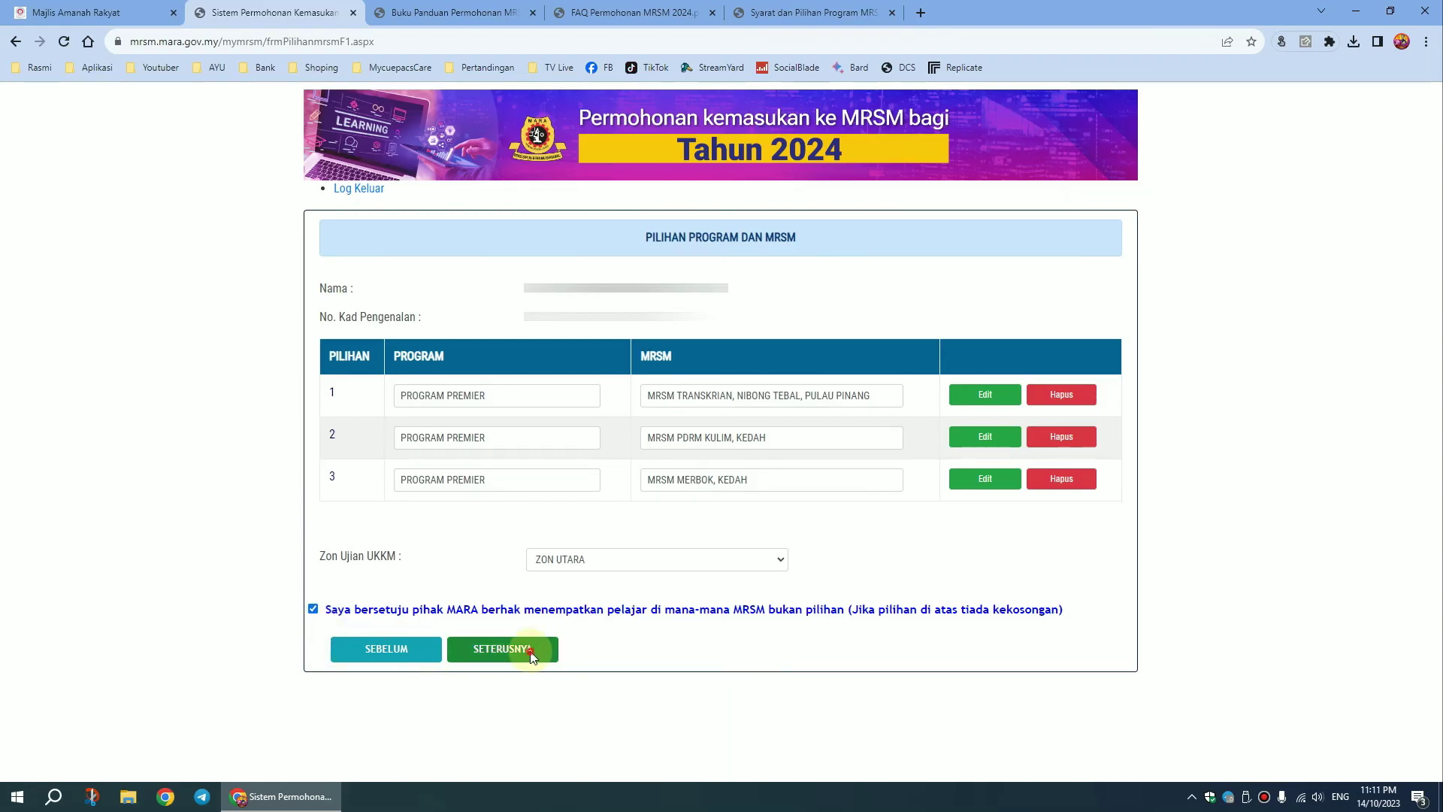
{"action": "left_click", "coordinate": [530, 651]}
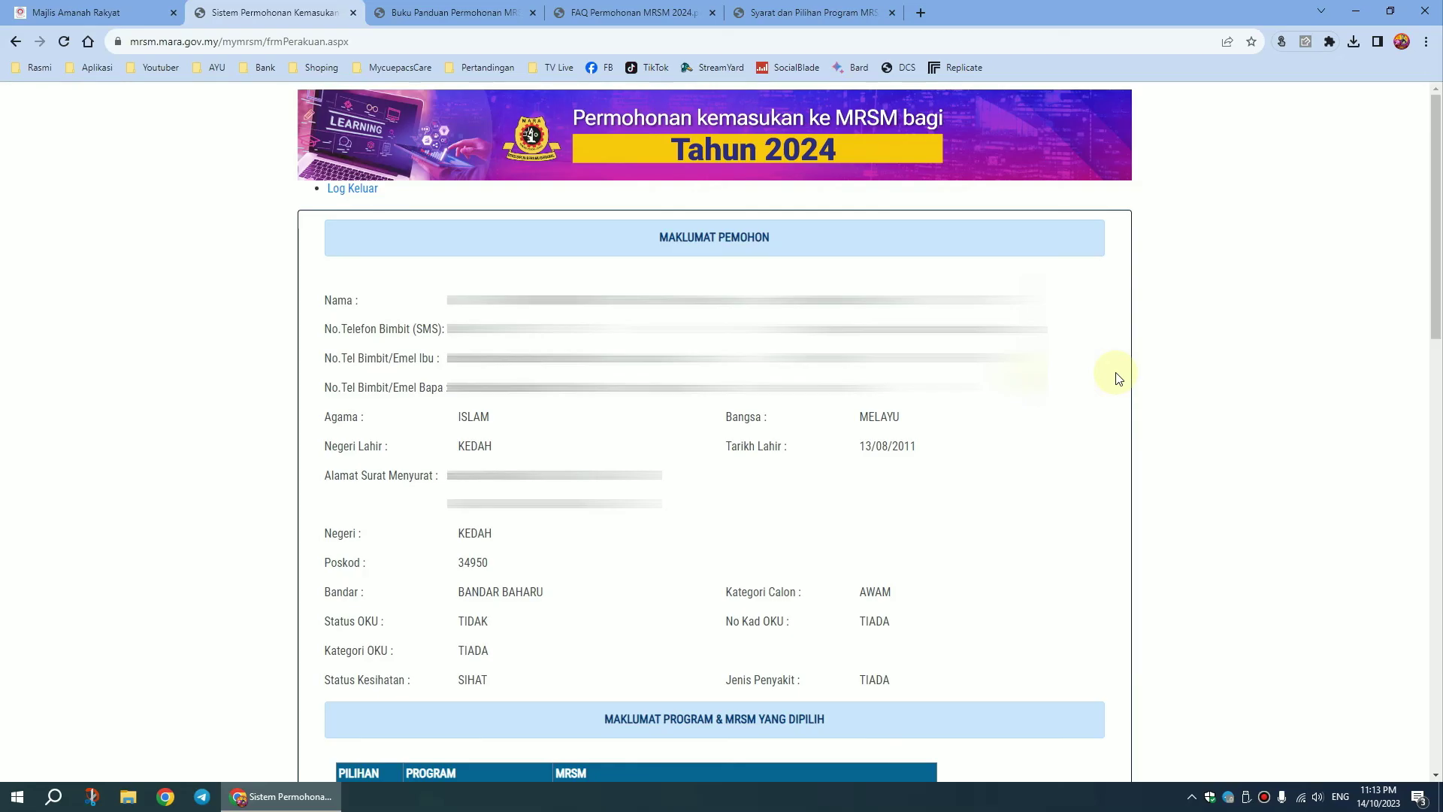
Step: Accept the applicant's and the guardian's declarations and submit the application
{"action": "scroll", "coordinate": [1115, 377], "scroll_direction": "down", "scroll_amount": 15}
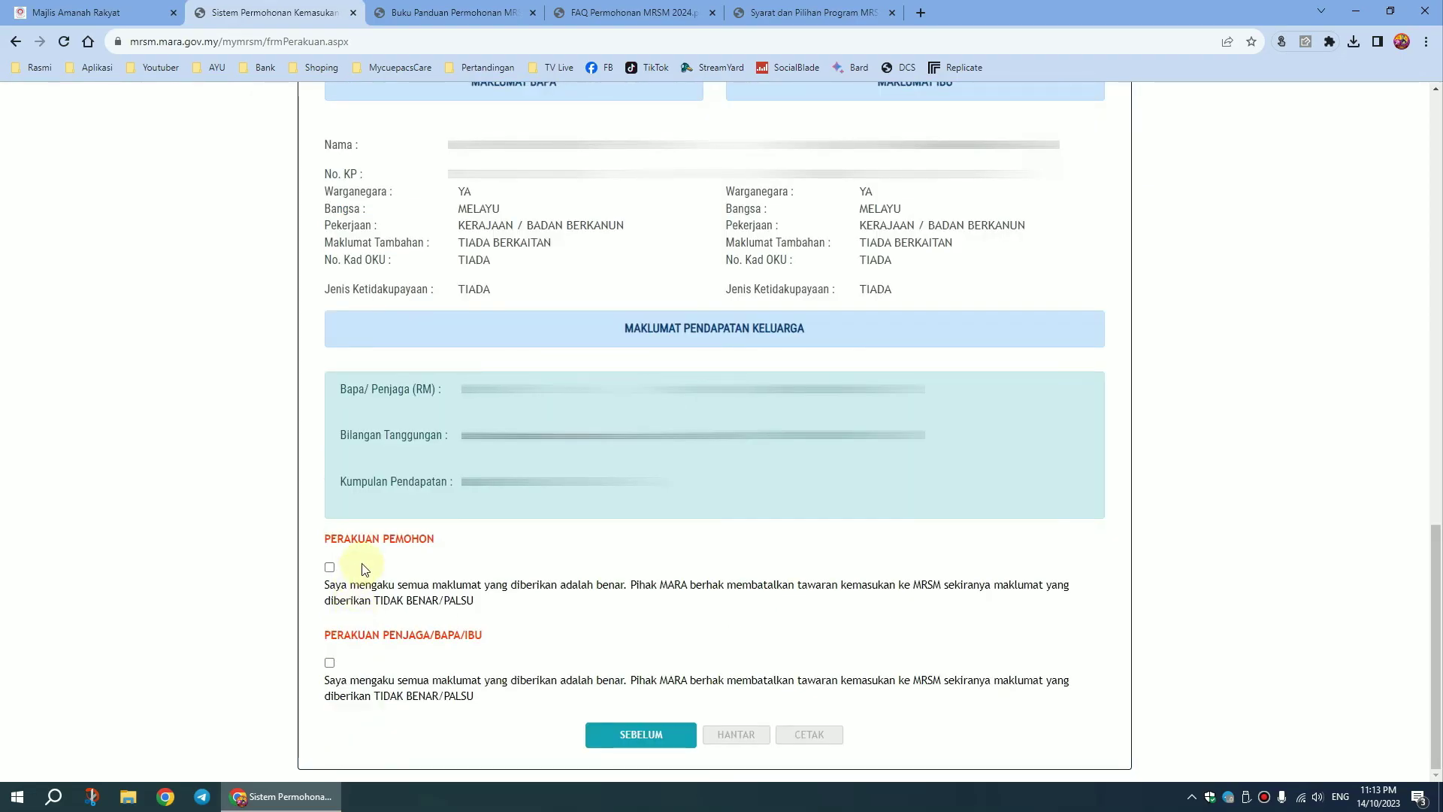
{"action": "left_click", "coordinate": [330, 568]}
{"action": "left_click", "coordinate": [330, 663]}
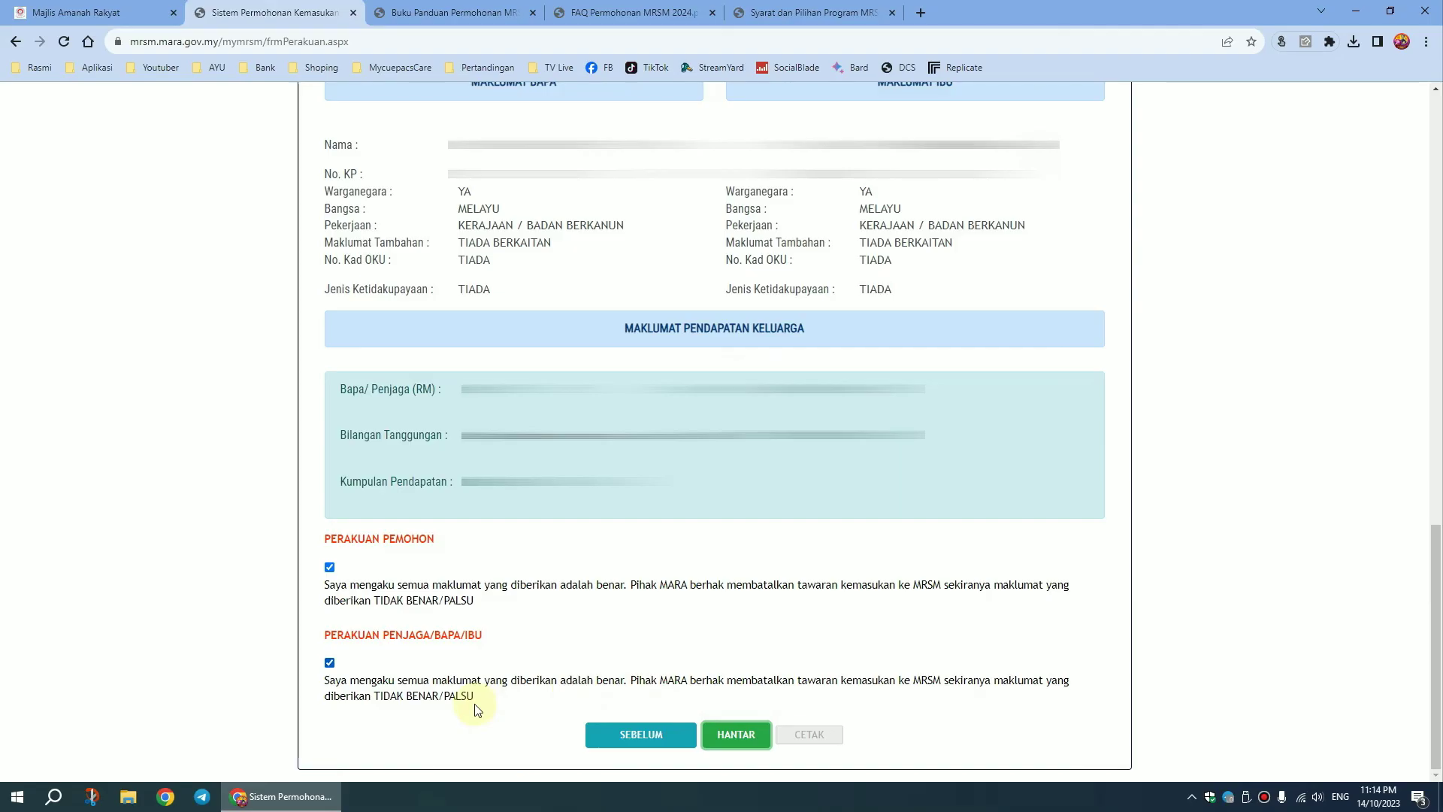
{"action": "left_click", "coordinate": [738, 742]}
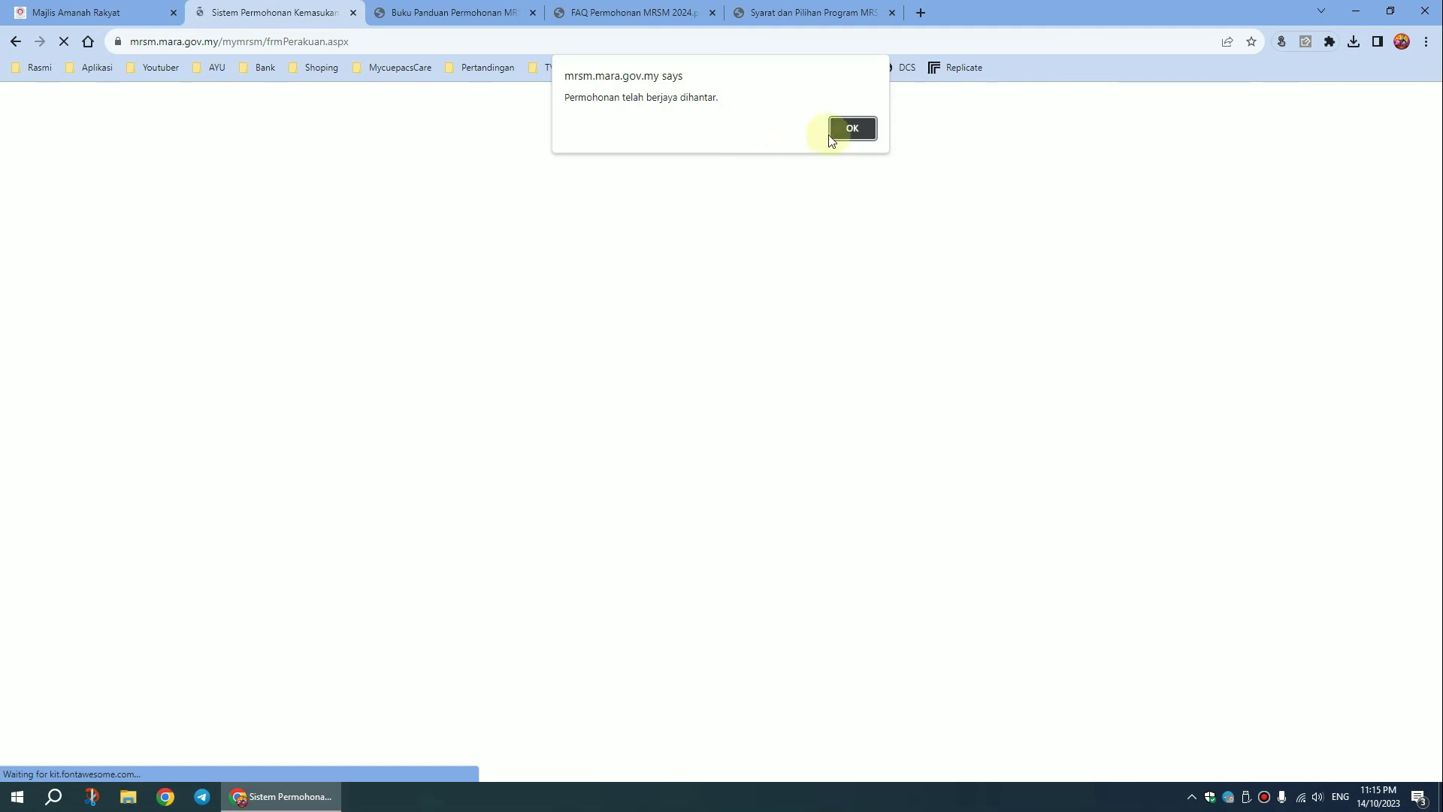
{"action": "left_click", "coordinate": [852, 131]}
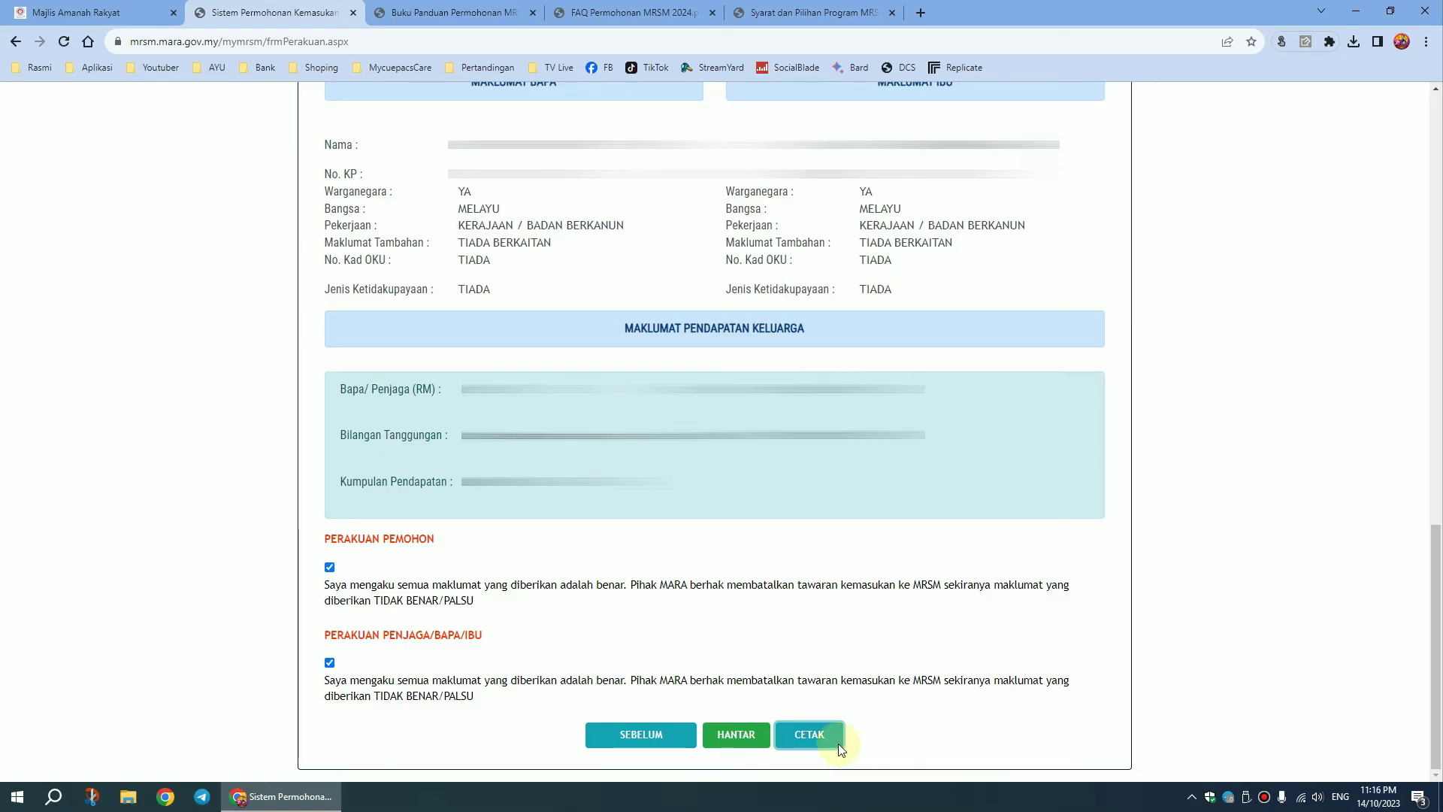
Step: Open the submitted application for printing and bring up the available print destinations
{"action": "left_click", "coordinate": [838, 741]}
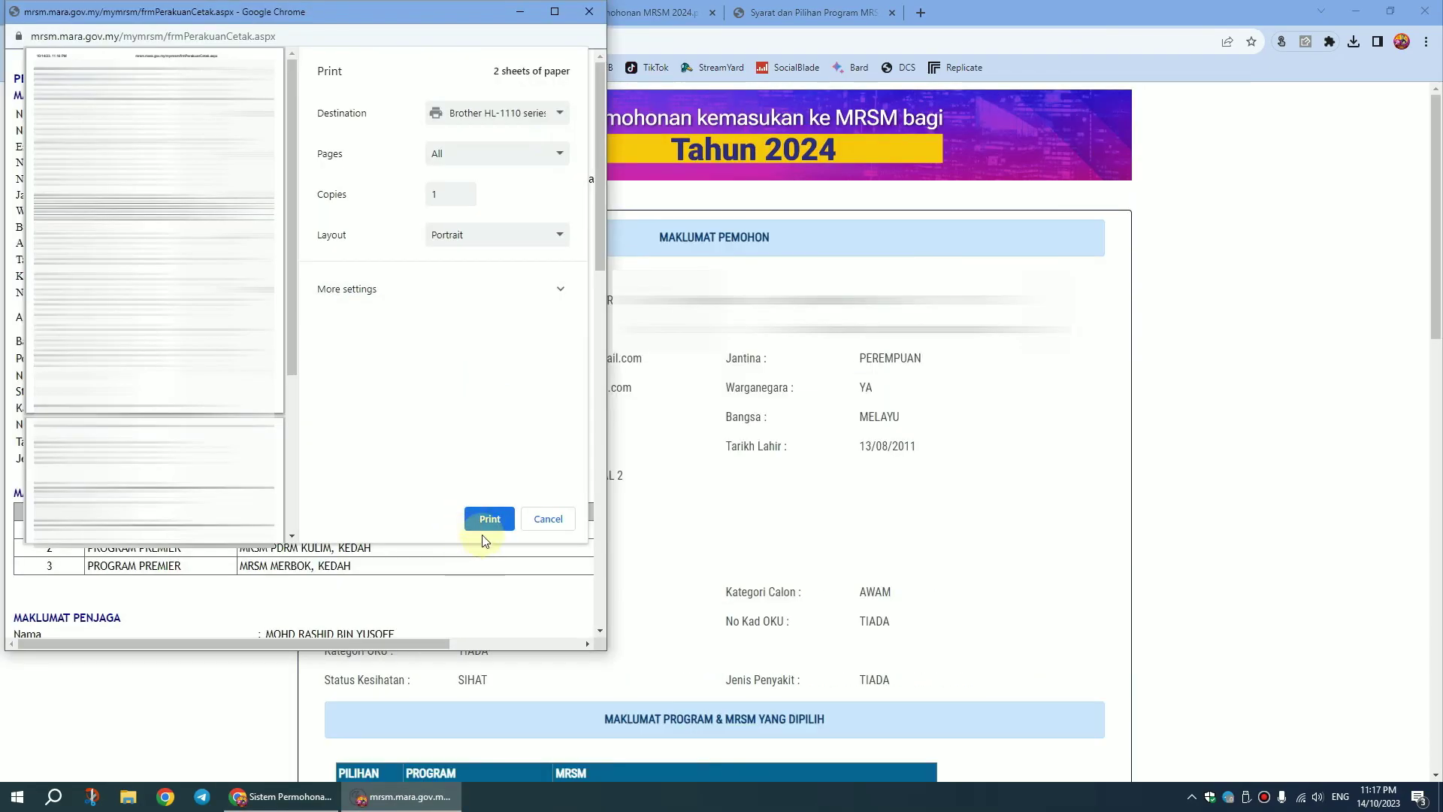
{"action": "left_click", "coordinate": [489, 532]}
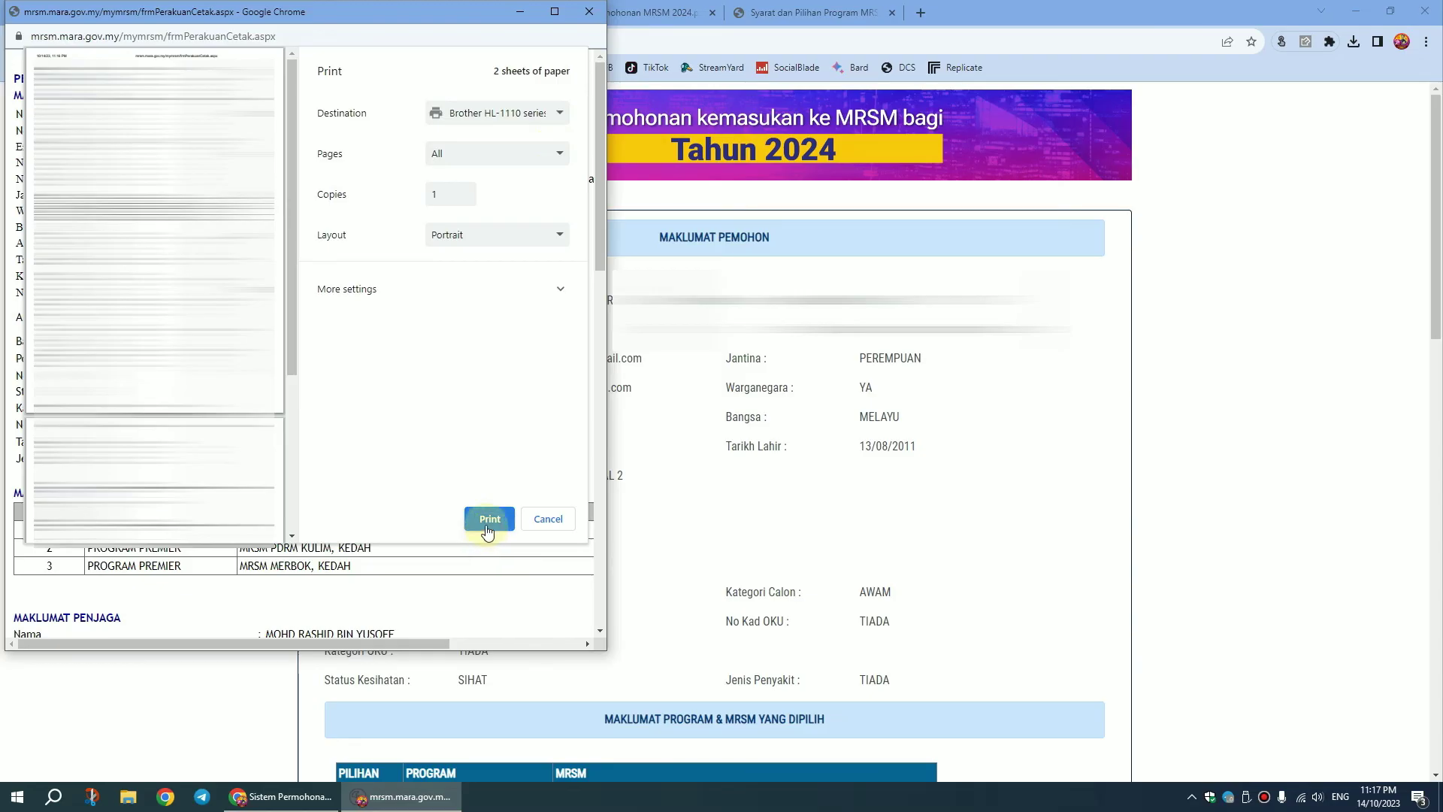
{"action": "left_click", "coordinate": [554, 113]}
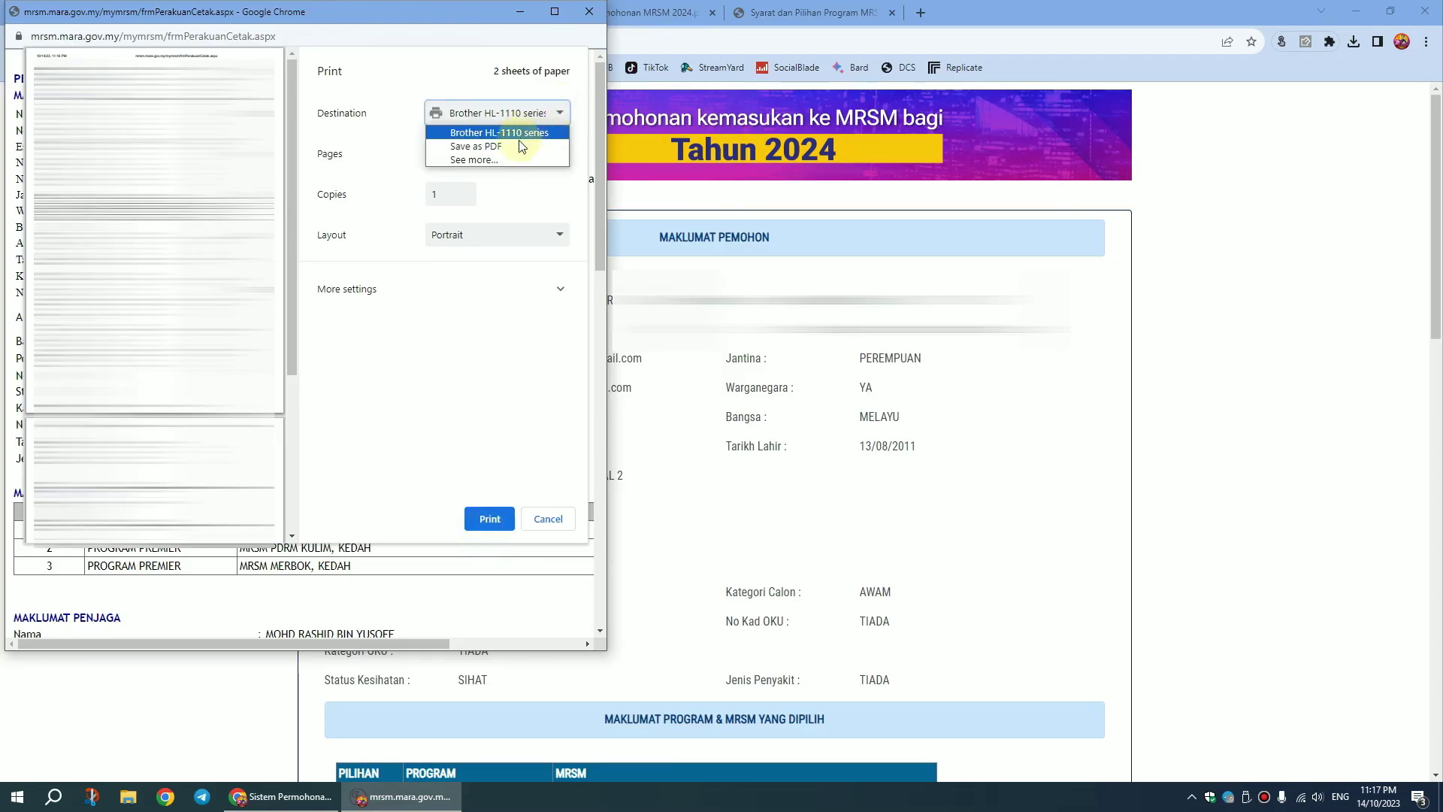